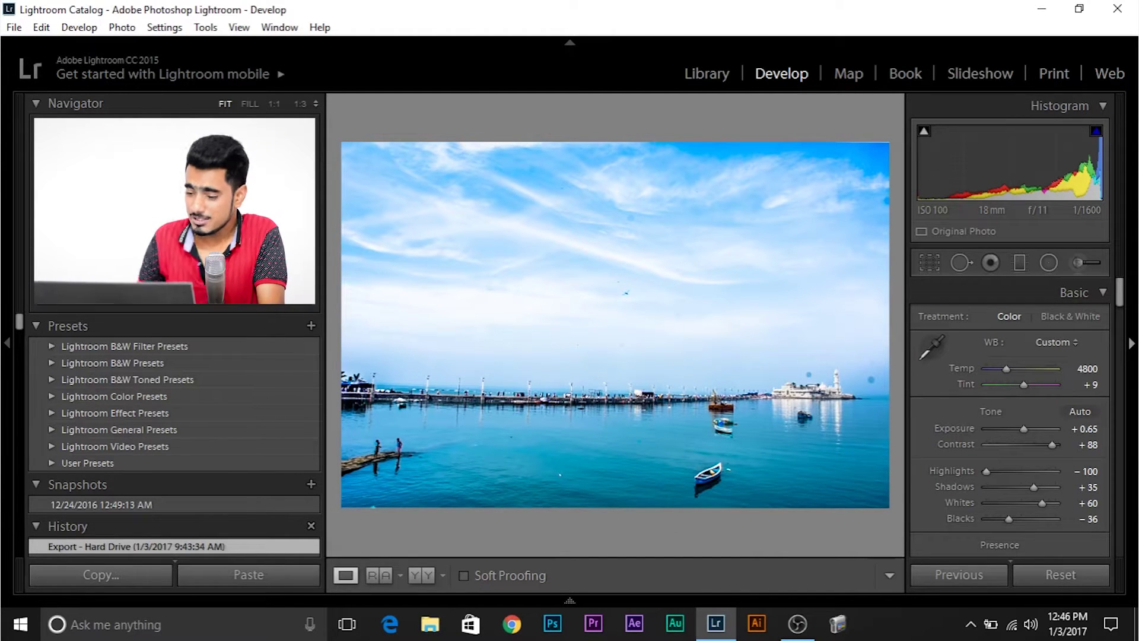
Inspect the magnified photo around the mosque and sky for dust, and compare it with the before version
click(882, 351)
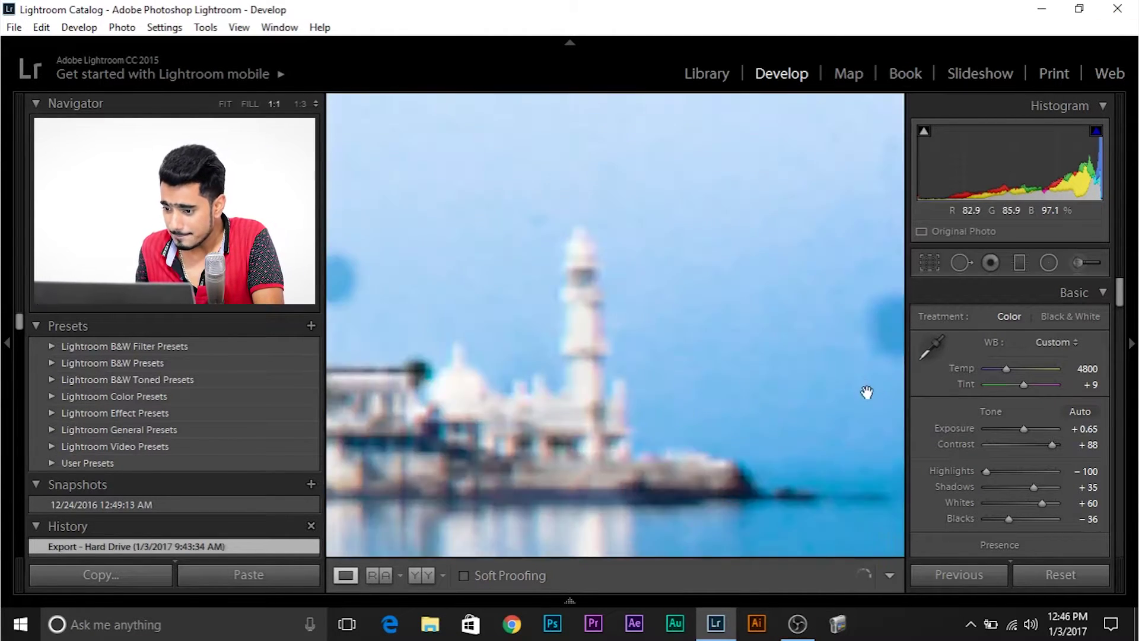
drag(864, 391, 1029, 423)
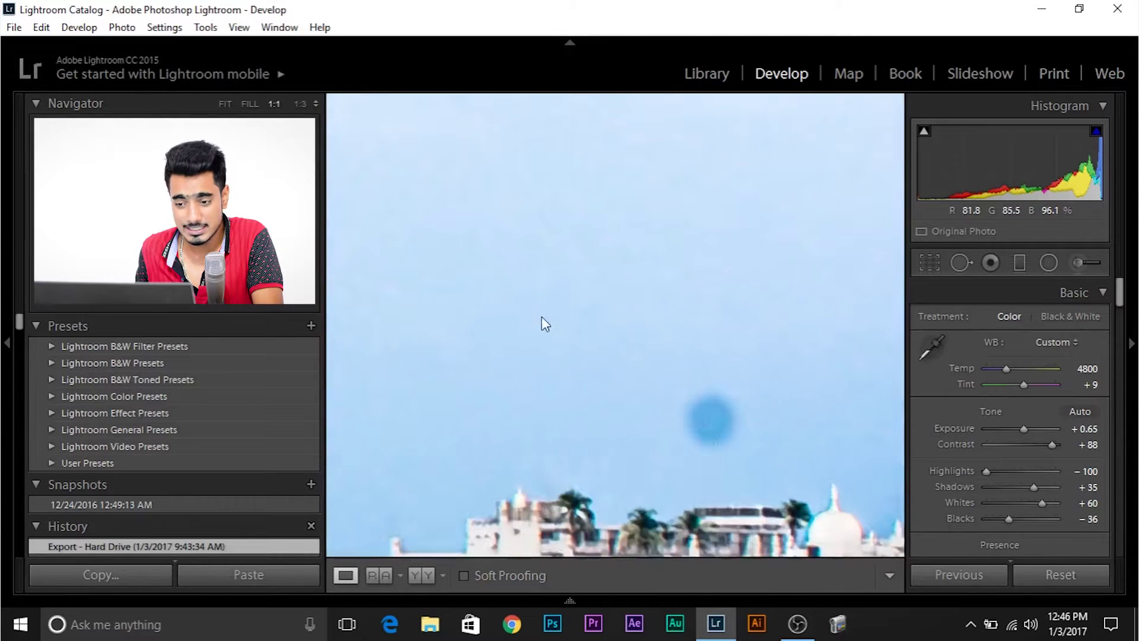
click(727, 386)
drag(712, 180, 649, 384)
click(649, 384)
click(664, 389)
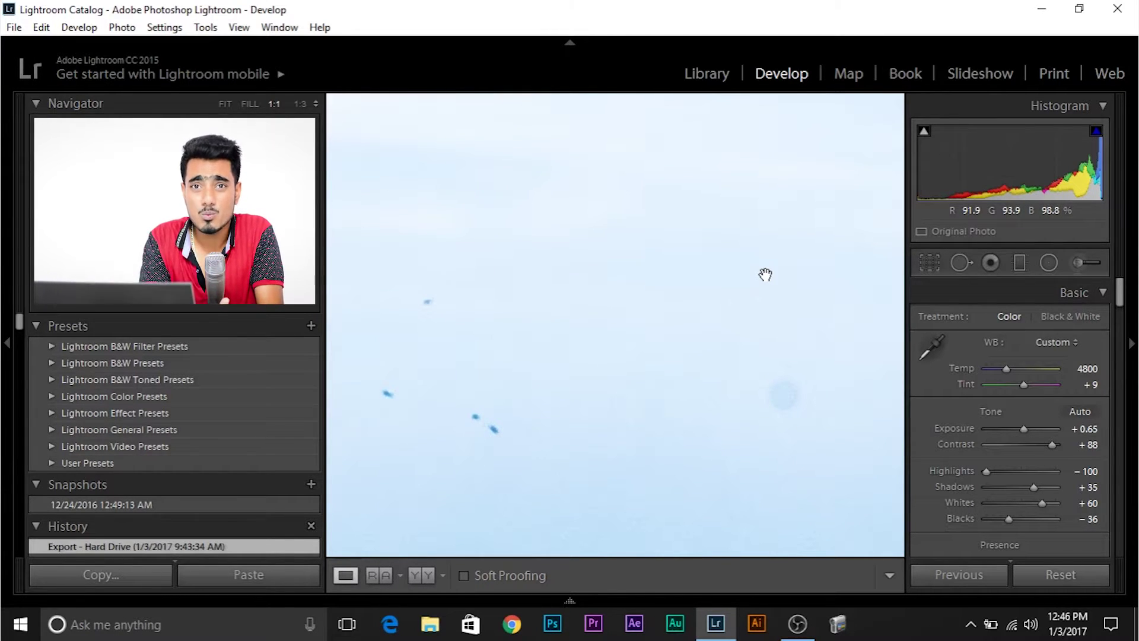
click(678, 406)
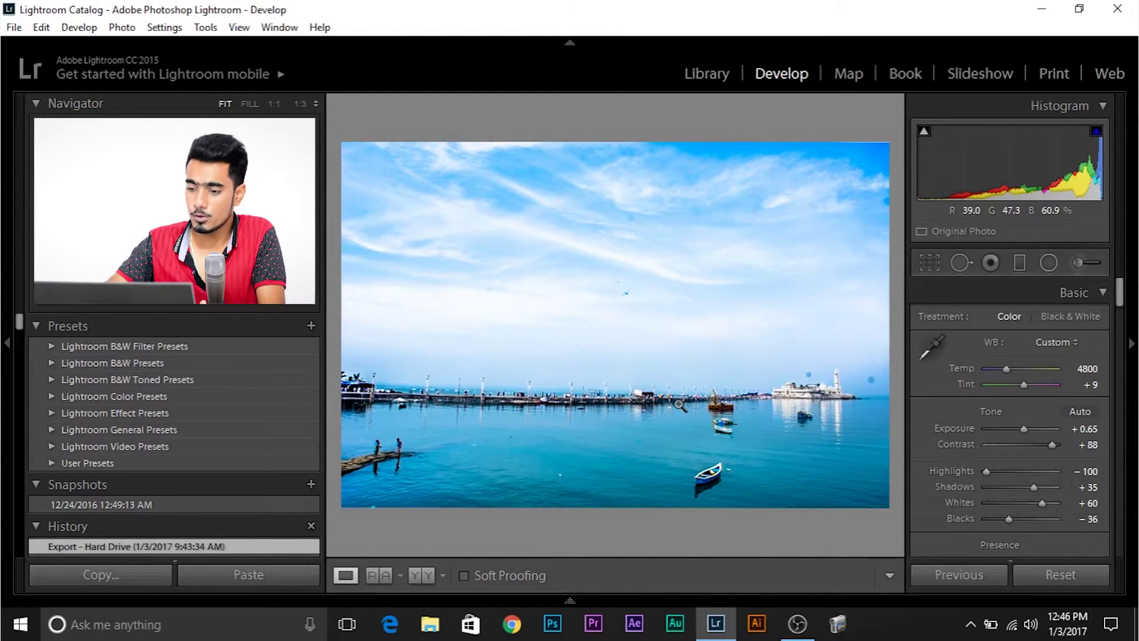
key(backslash)
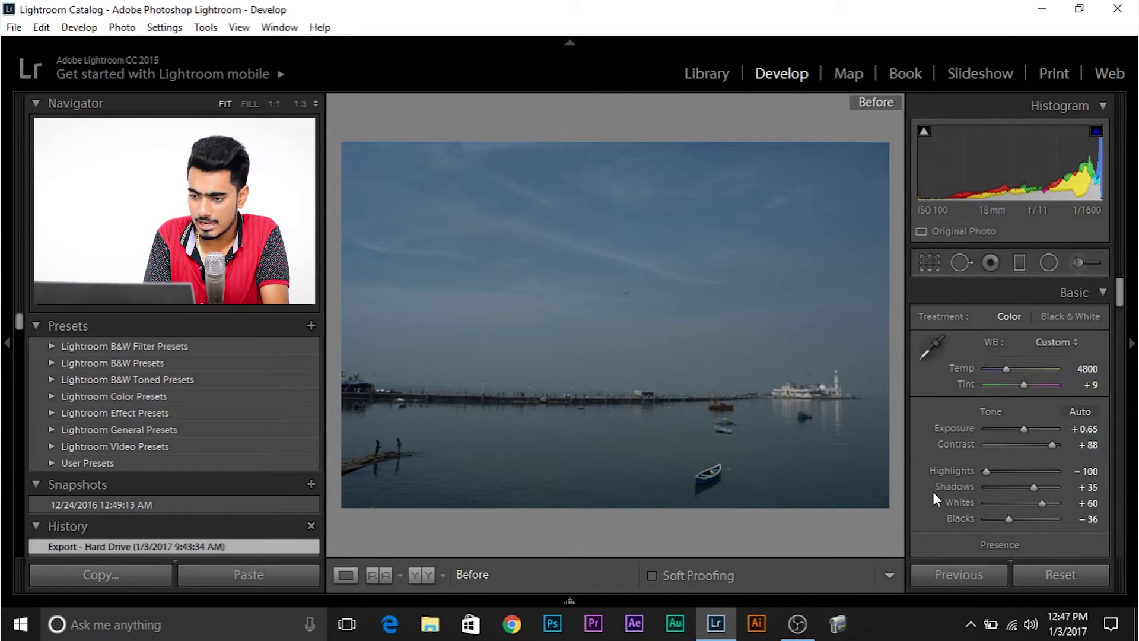
key(backslash)
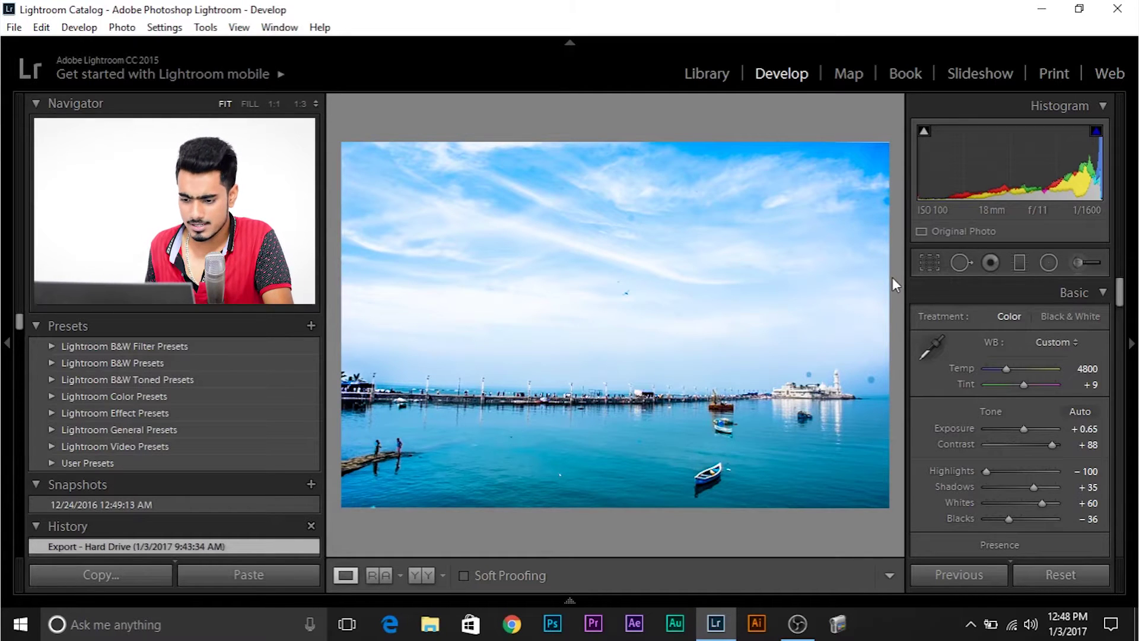
Switch to the unedited seascape copy and open Spot Removal in Heal mode with Visualize Spots on
mouse_move(570, 603)
click(570, 556)
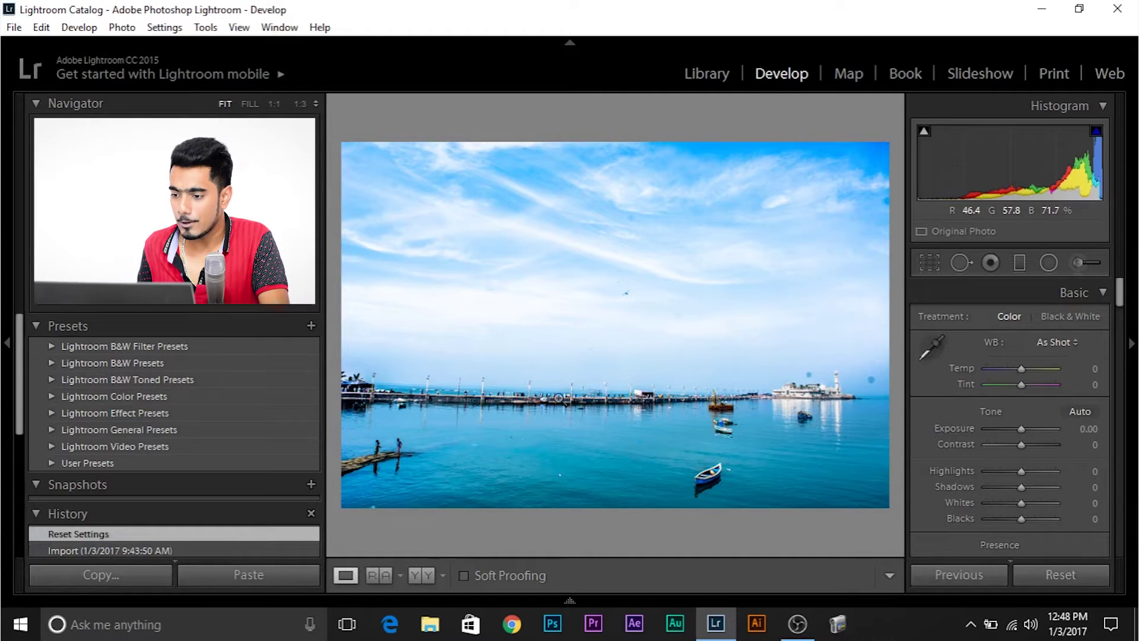
click(961, 263)
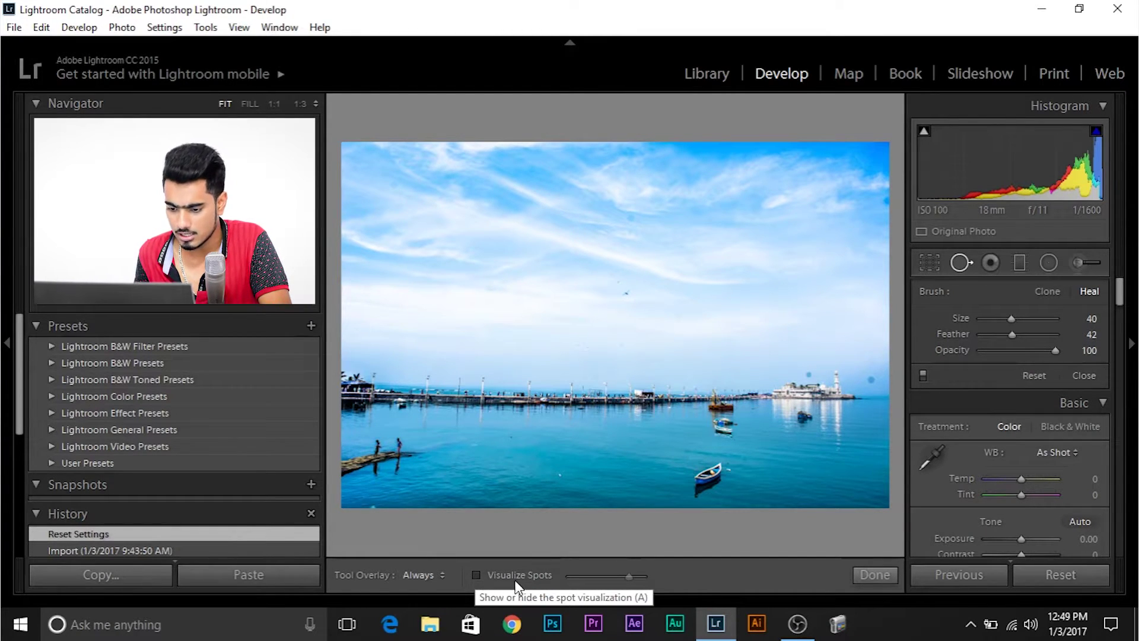
click(477, 575)
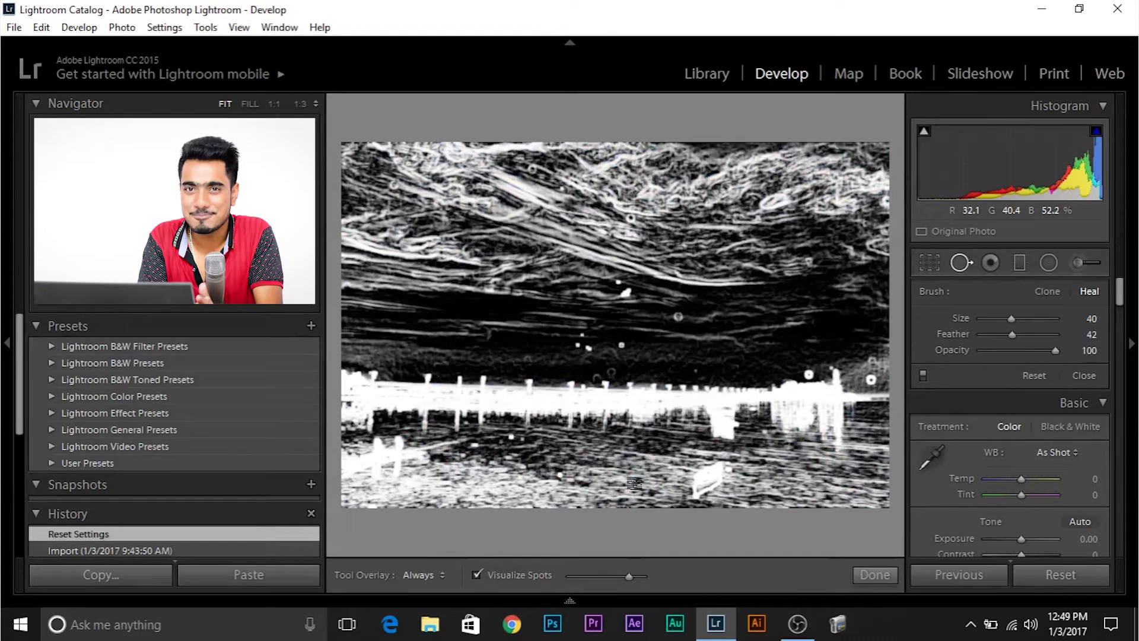
Drag the Visualize Spots threshold slider left to darken the visualization
mouse_move(629, 575)
mouse_down()
mouse_move(595, 577)
mouse_move(635, 574)
mouse_move(618, 582)
mouse_up()
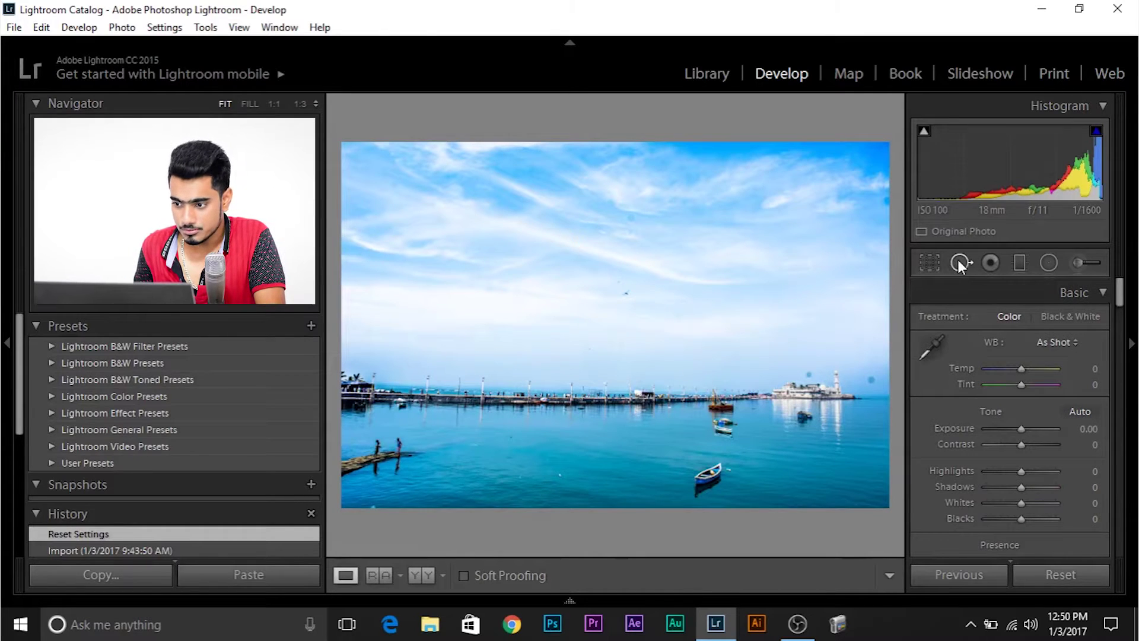
click(957, 259)
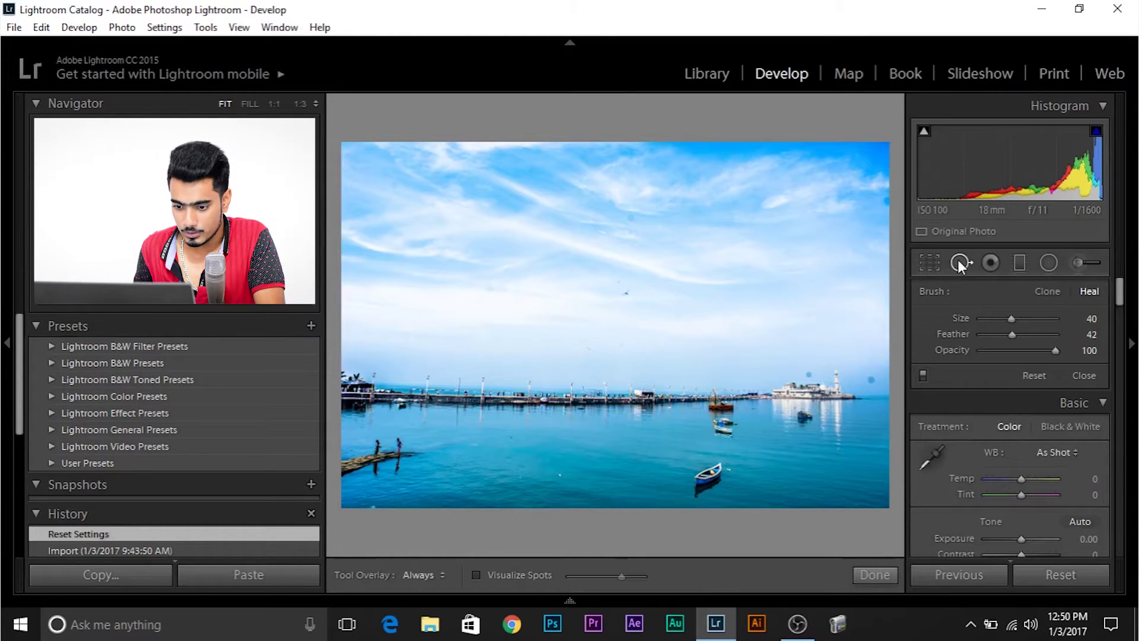
Turn Visualize Spots back on and raise its threshold to reveal more detail
click(477, 575)
mouse_move(622, 574)
mouse_down()
mouse_move(636, 571)
mouse_move(624, 575)
mouse_up()
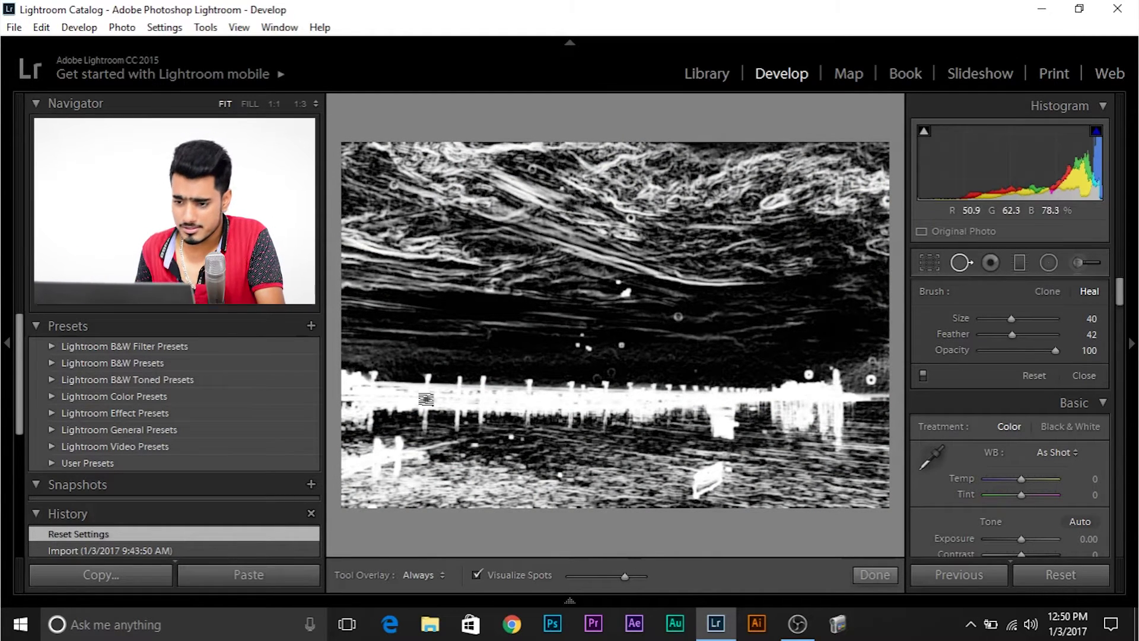
Set the heal brush Size to 76 and place a heal spot on the sky dust specks
scroll(642, 338, up, 4)
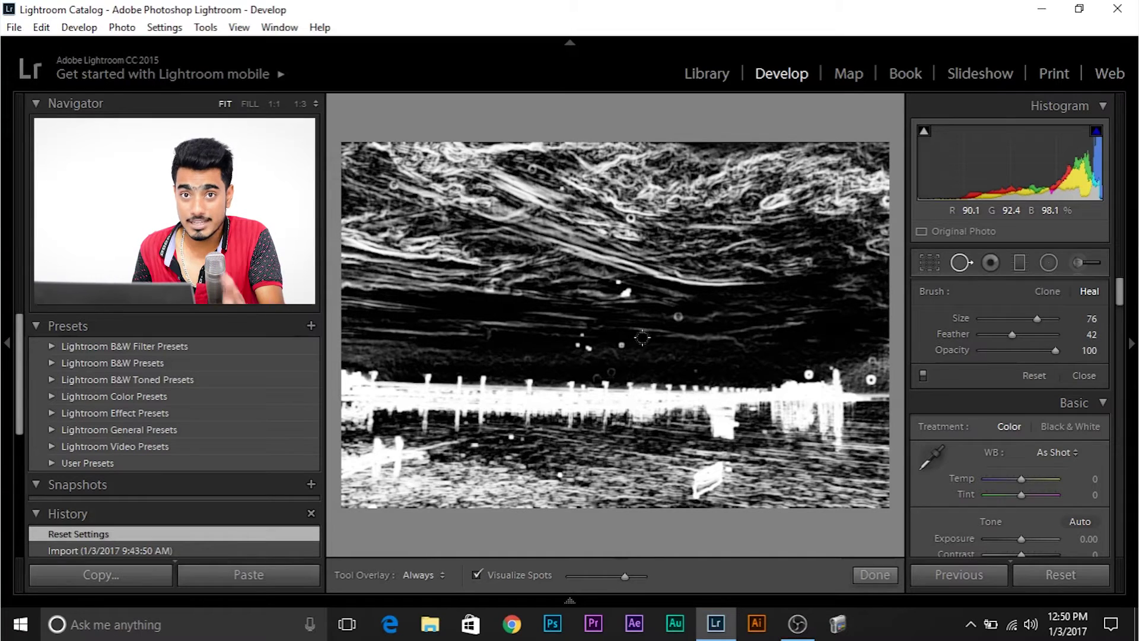
scroll(635, 332, down, 4)
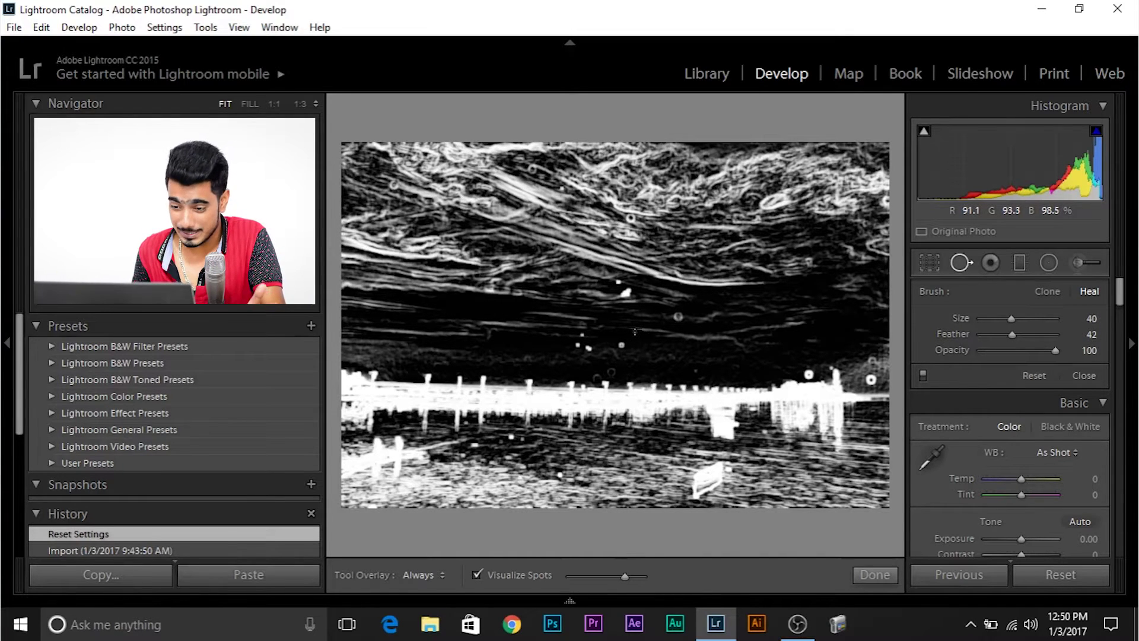
scroll(619, 347, up, 3)
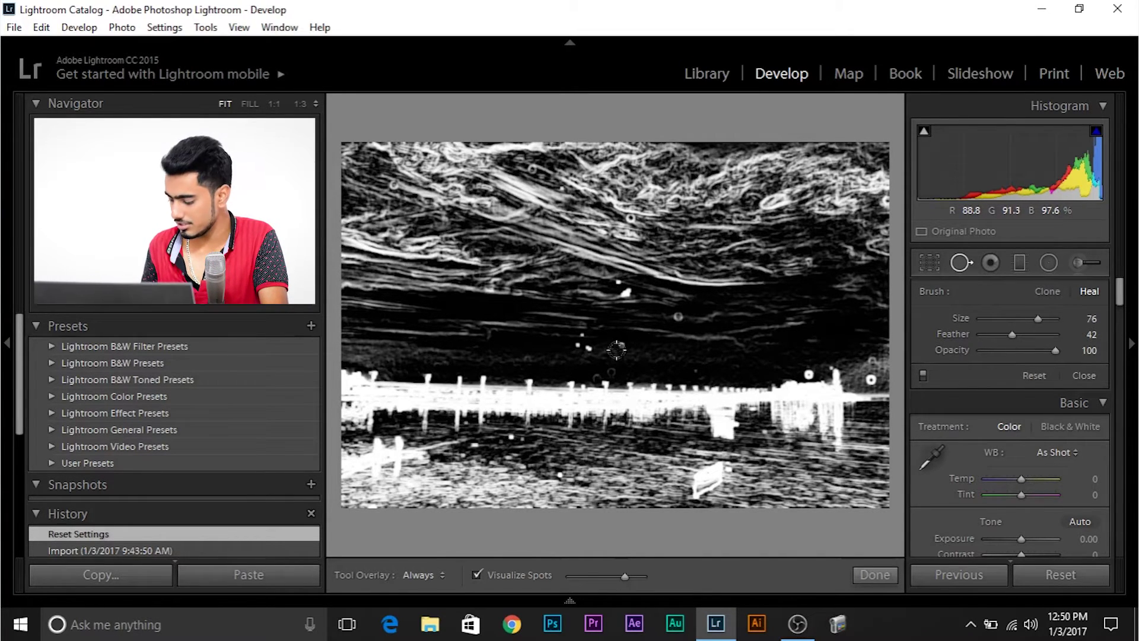
scroll(493, 391, down, 4)
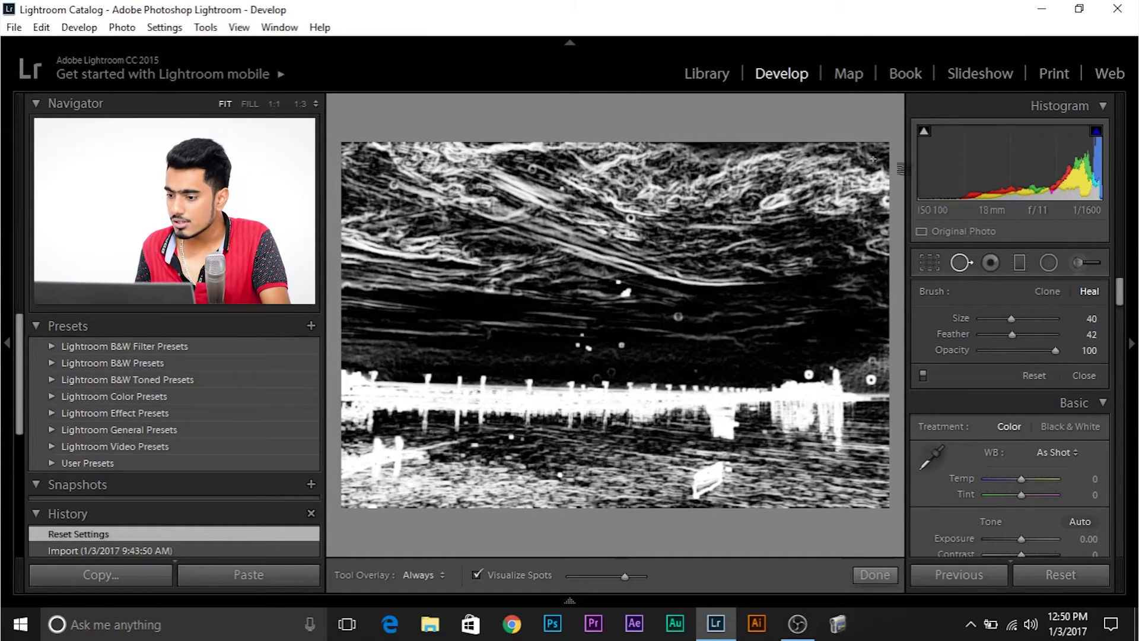
drag(1022, 319, 1013, 319)
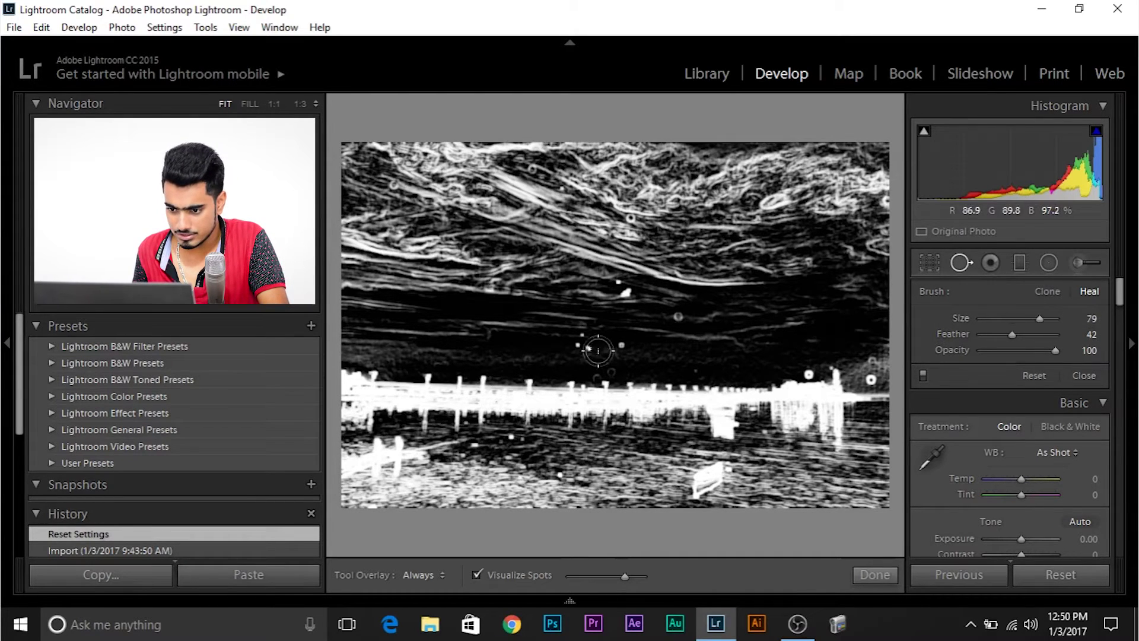
scroll(617, 343, up, 4)
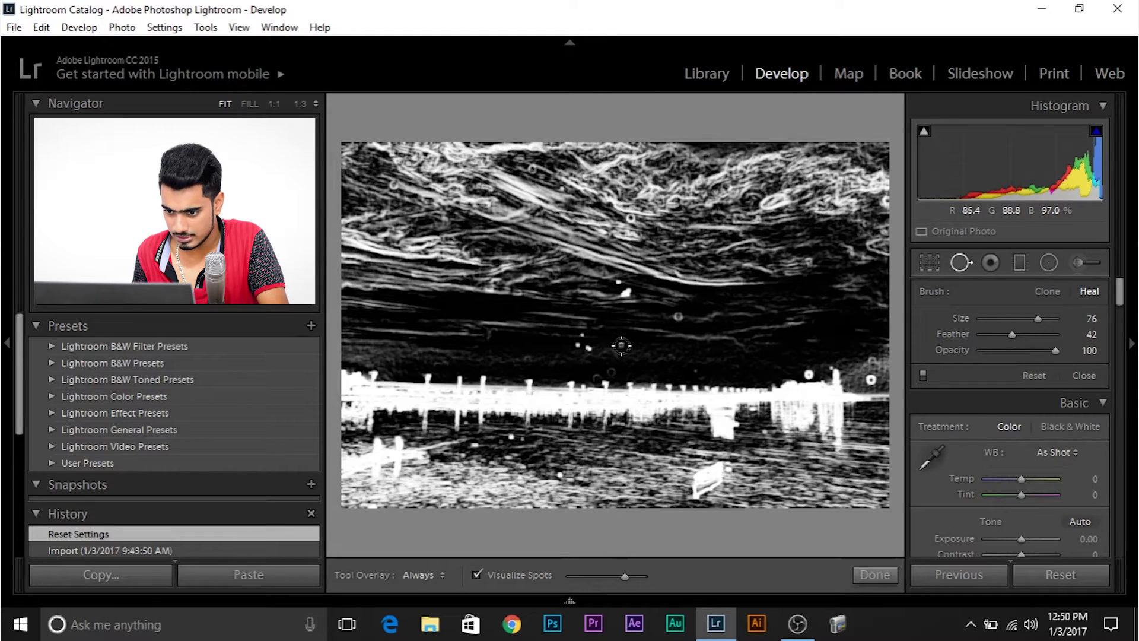
click(622, 344)
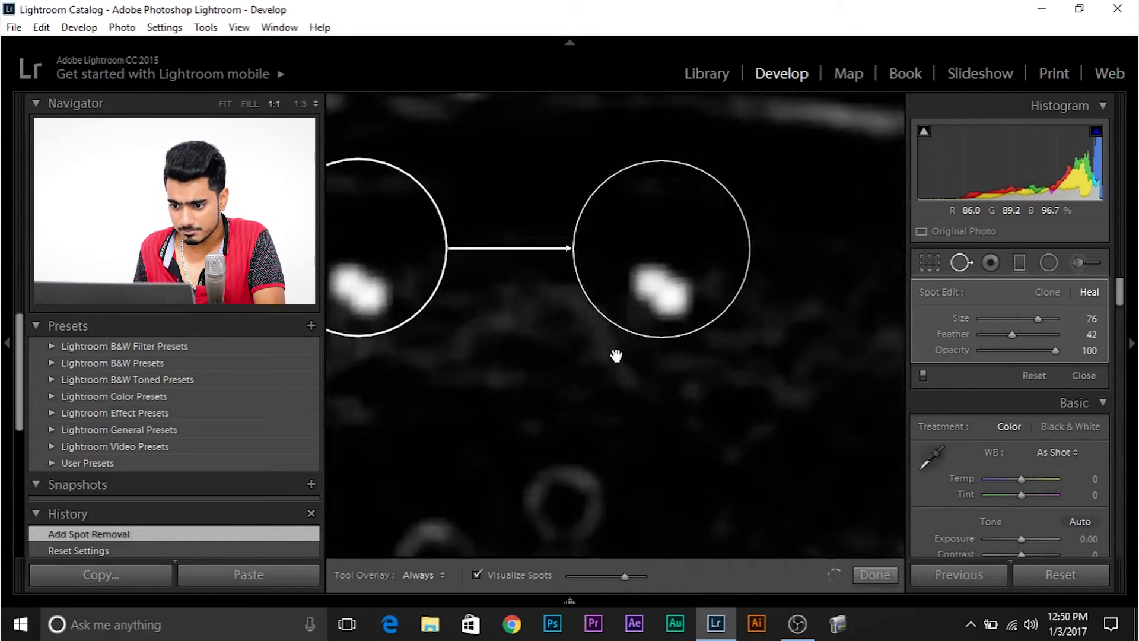
Zoom 1:1 on the sky heal spot, try moving its source lower, undo it, and resample
click(611, 356)
drag(566, 346, 648, 376)
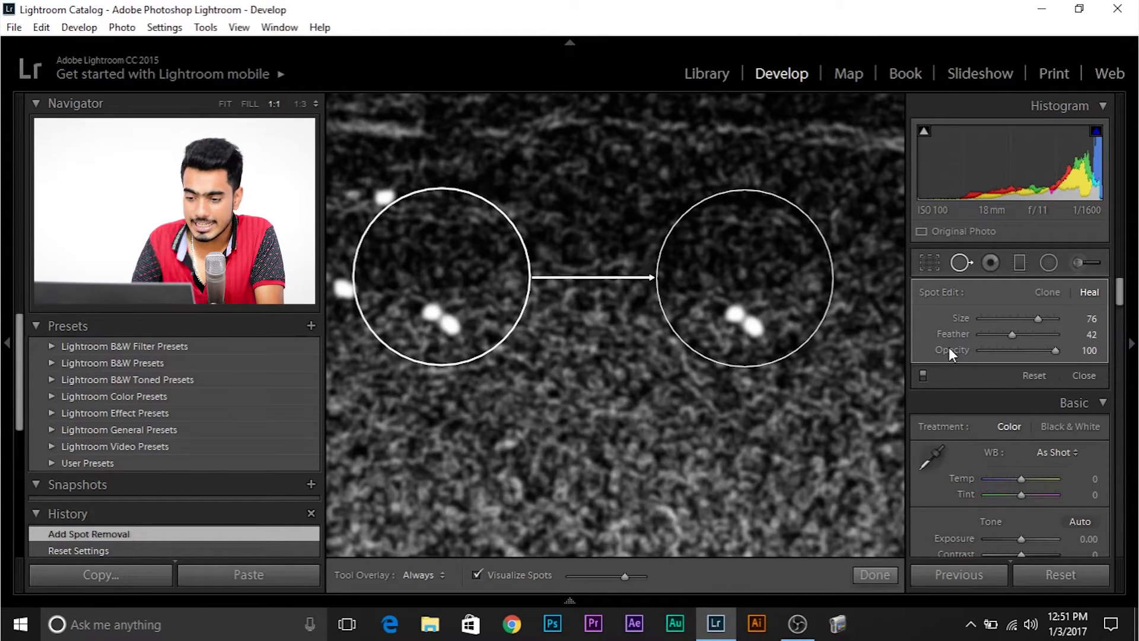
drag(438, 286, 512, 404)
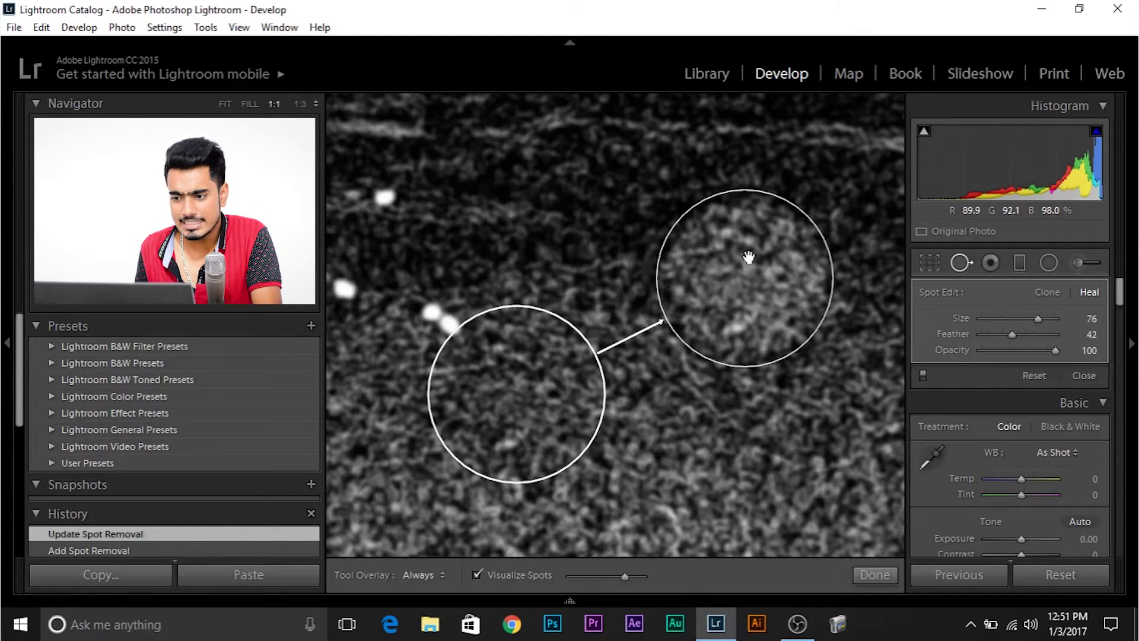
key(ctrl+z)
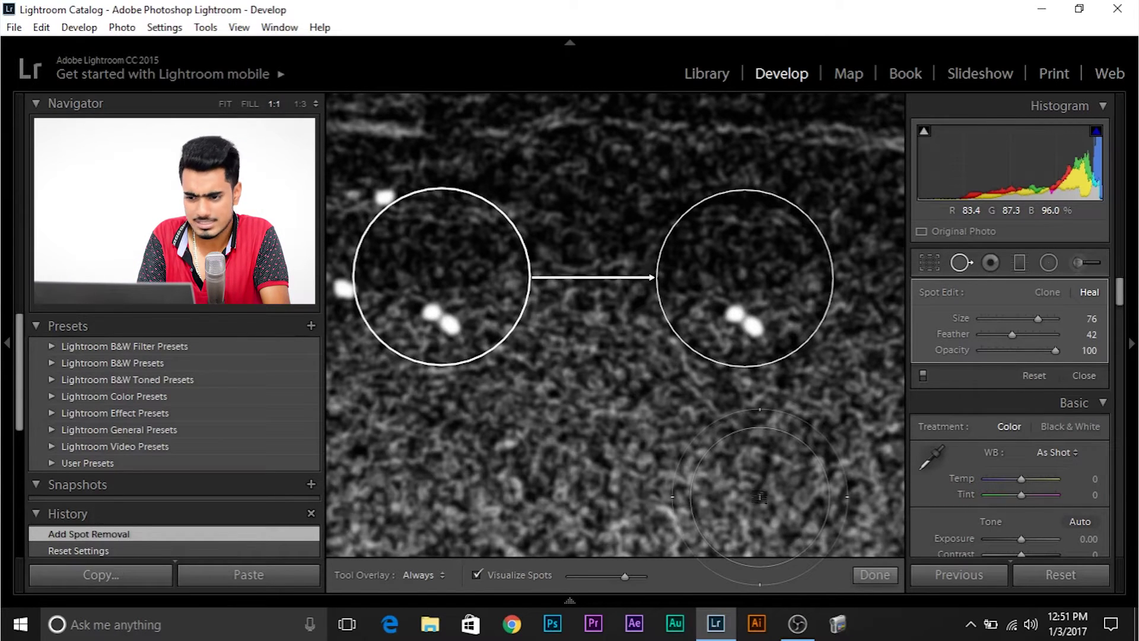
key(slash)
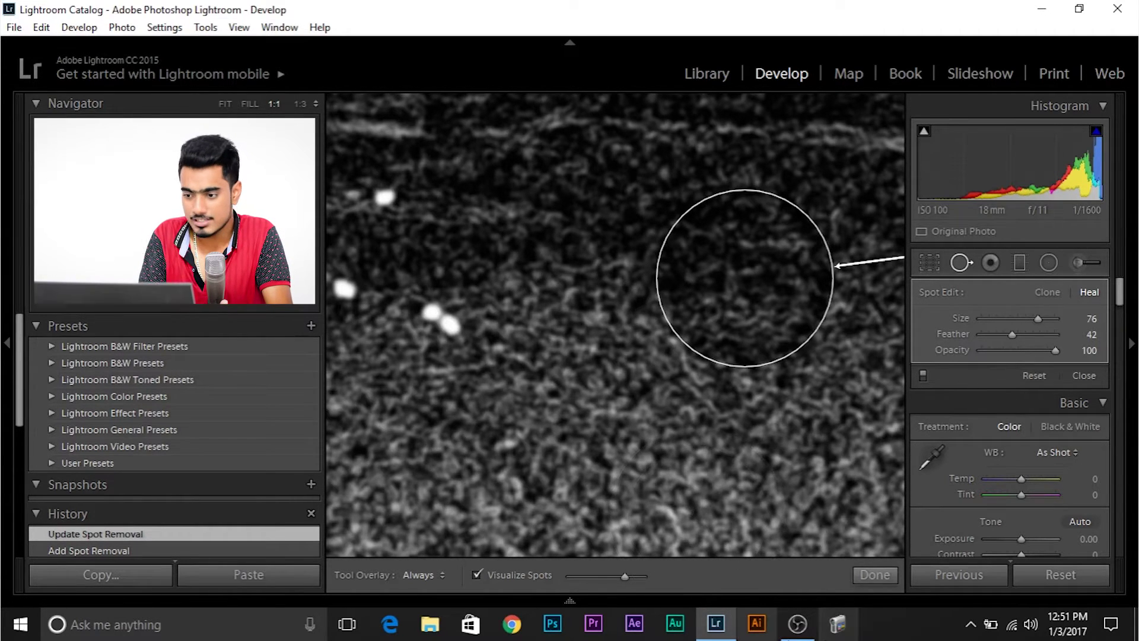
Resample the sky heal spot from clean sky, then close Spot Removal and fit the whole photo
key(slash)
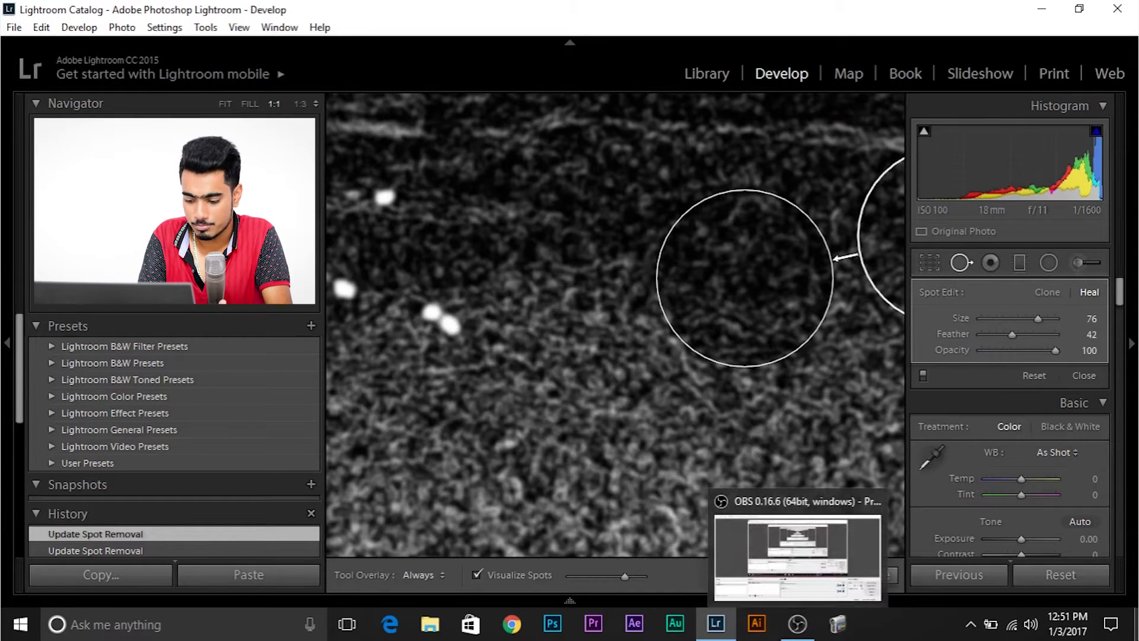
key(slash)
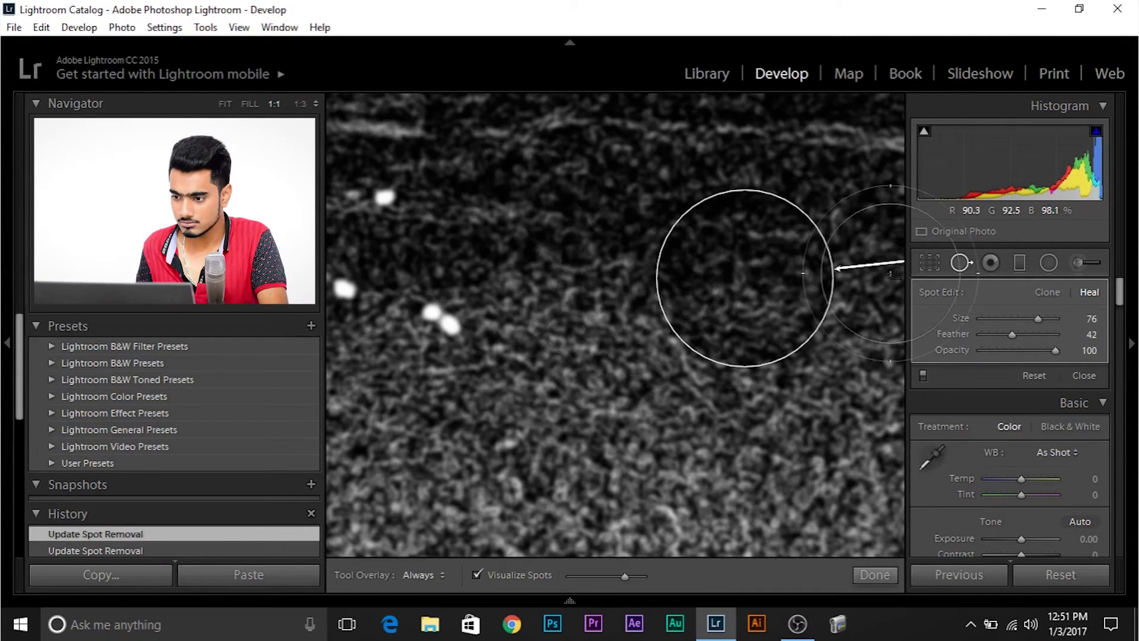
click(967, 262)
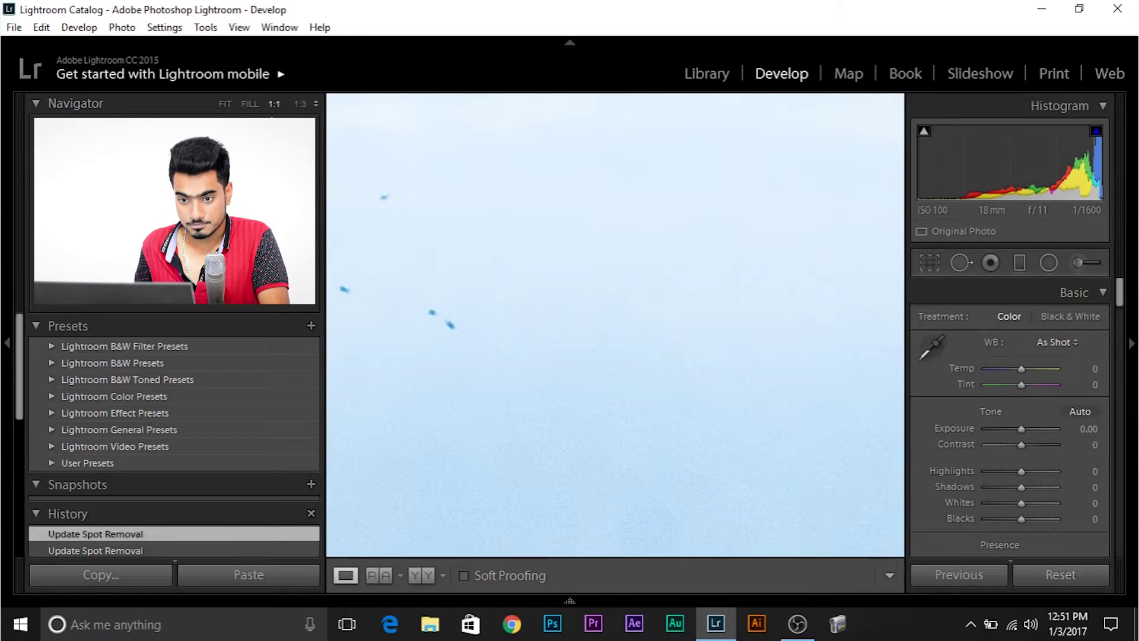
click(668, 315)
click(667, 313)
click(670, 316)
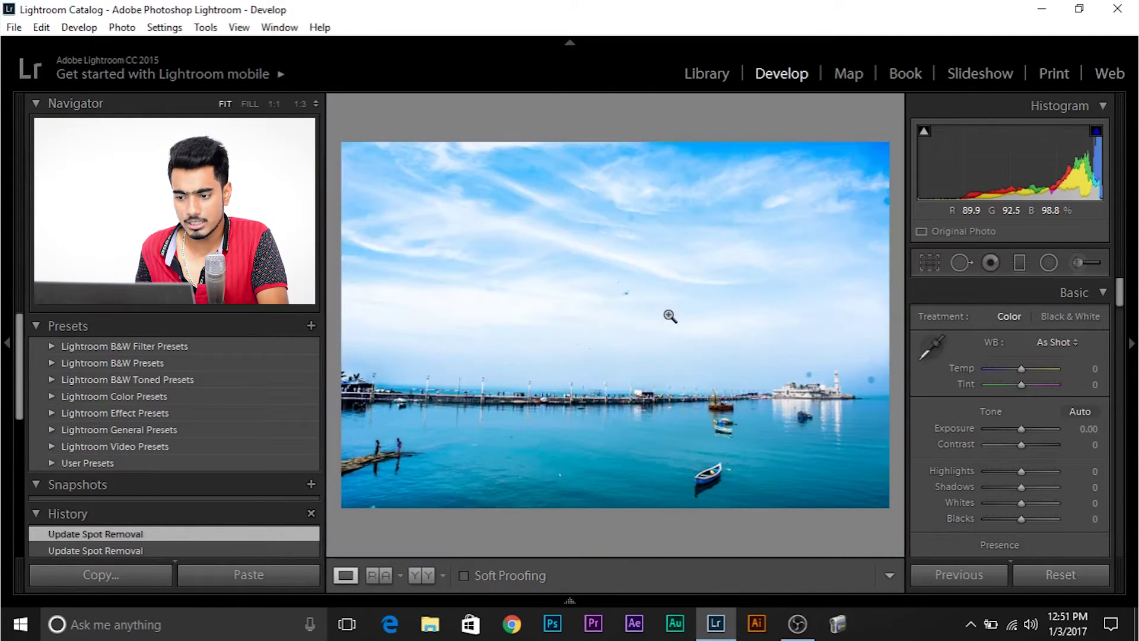
Reopen Spot Removal in Heal mode and zoom to 1:1 on the dark bird in the sky
click(962, 262)
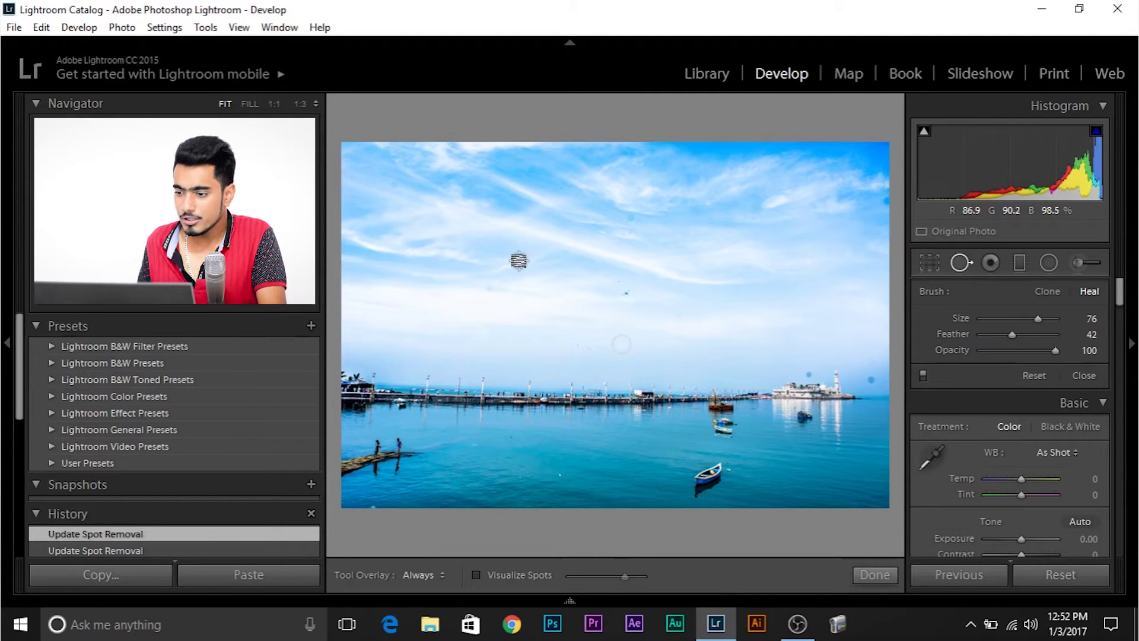
click(961, 262)
click(606, 301)
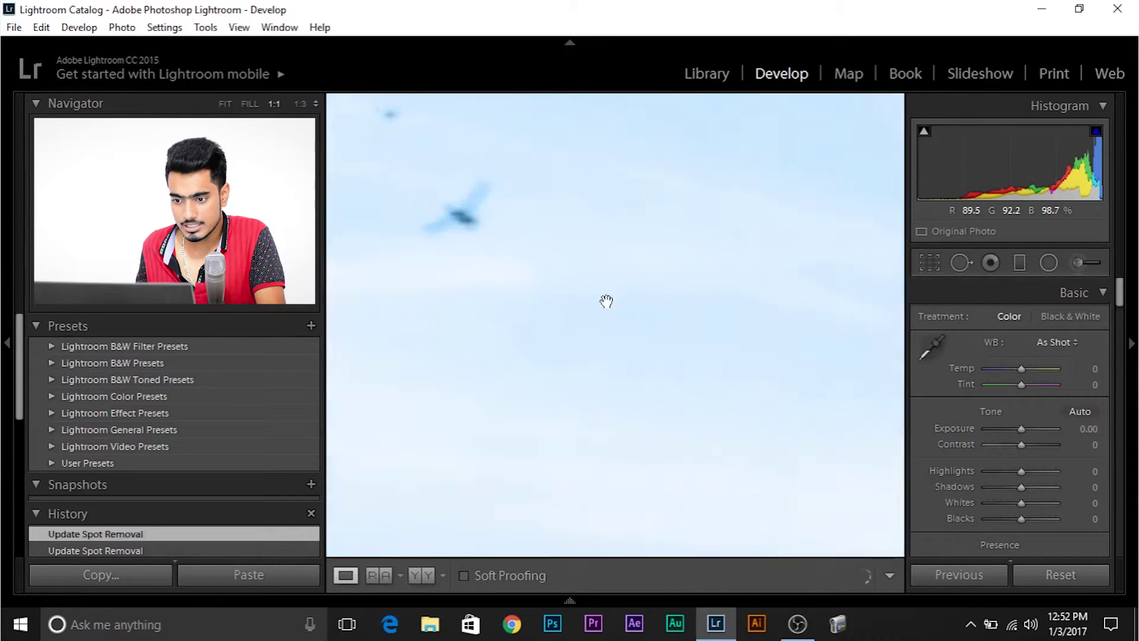
click(606, 301)
click(962, 263)
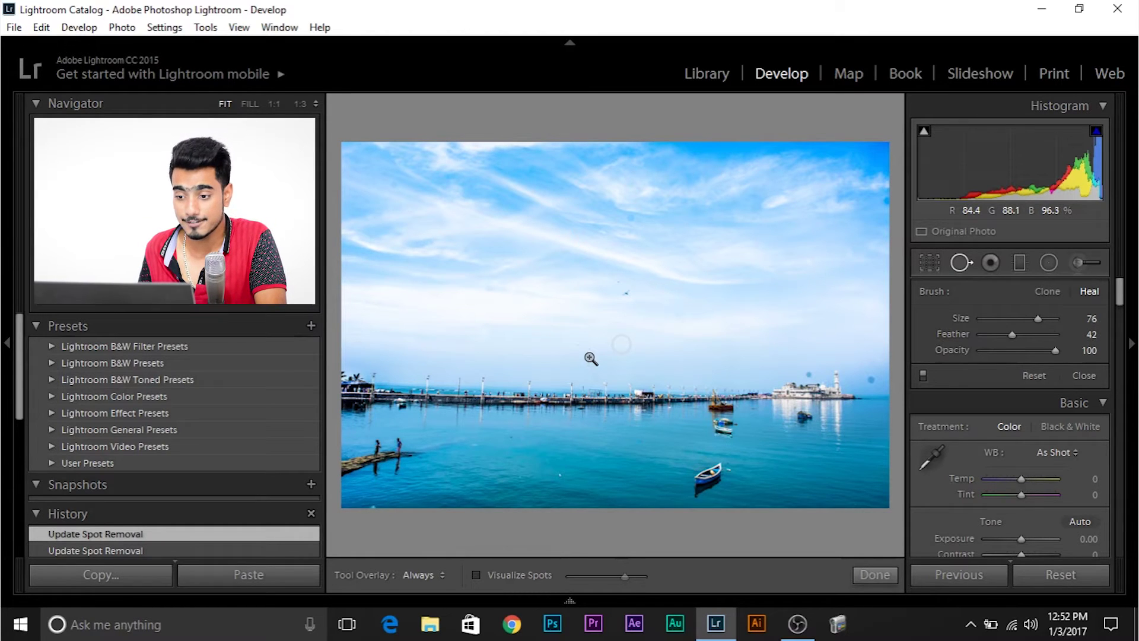
click(621, 299)
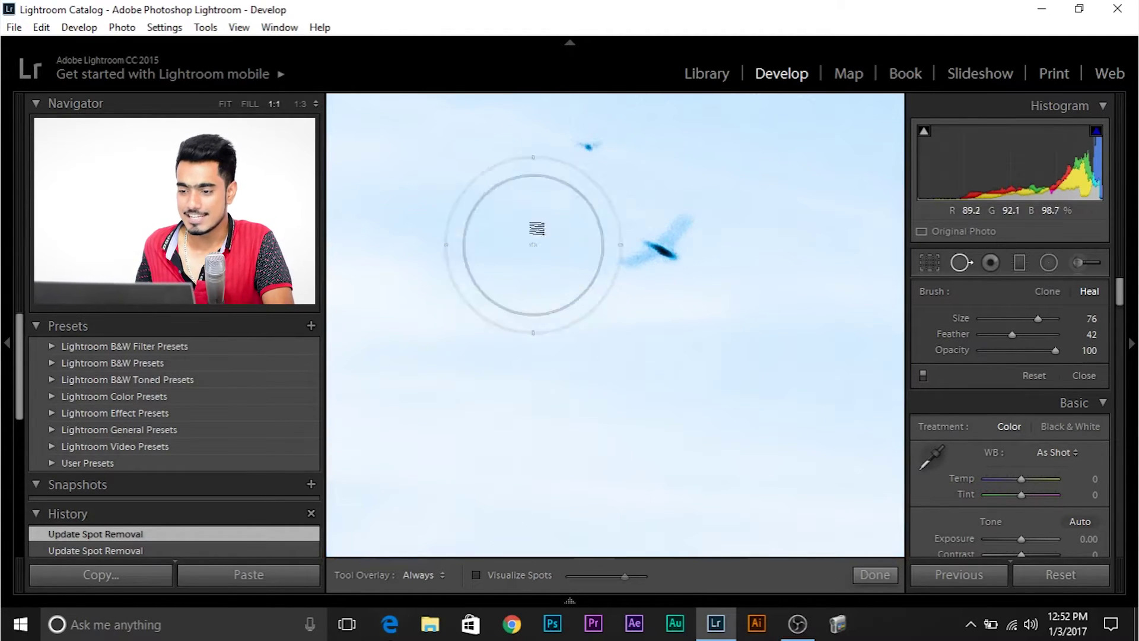
Heal out the large bird, a nearby small bird, and one of the three small birds
click(665, 250)
click(572, 158)
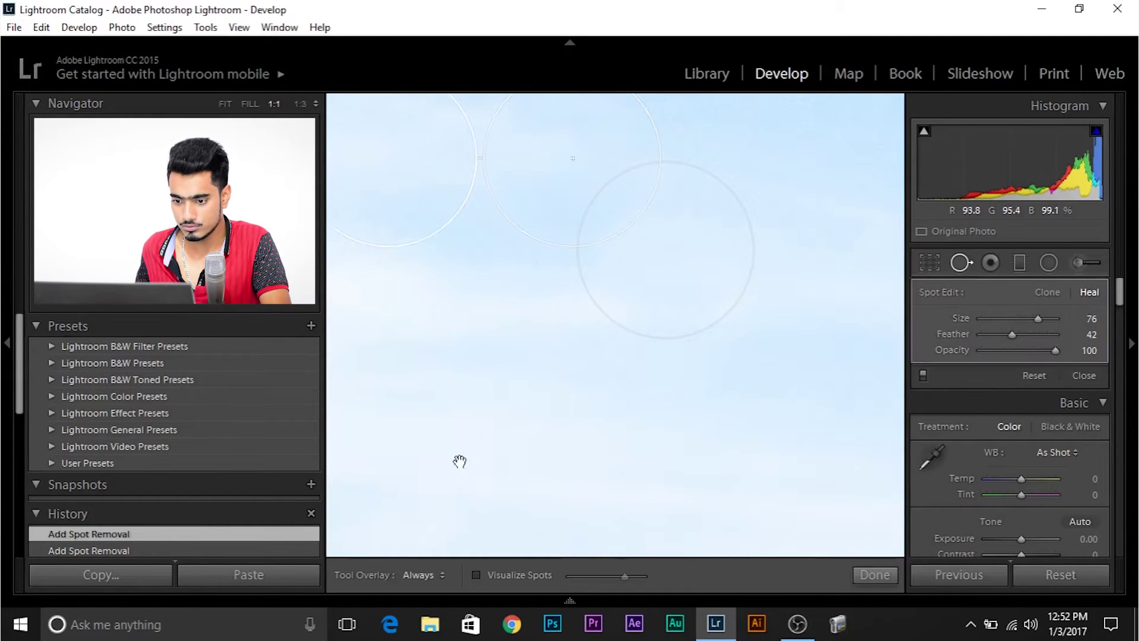
drag(428, 437, 808, 224)
click(550, 394)
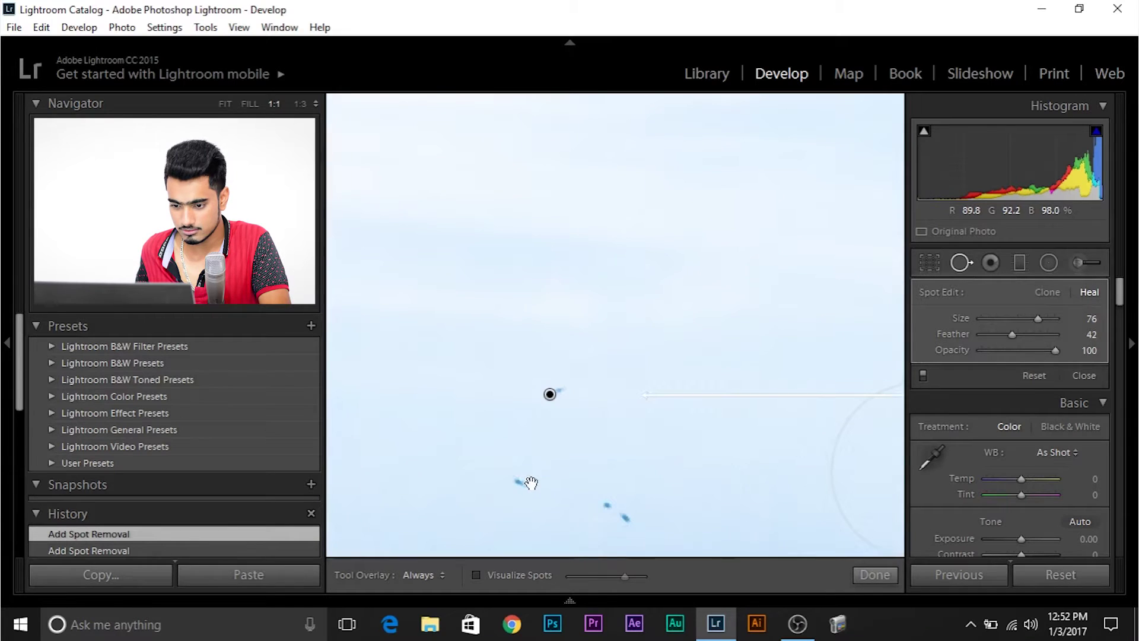
drag(531, 483, 540, 353)
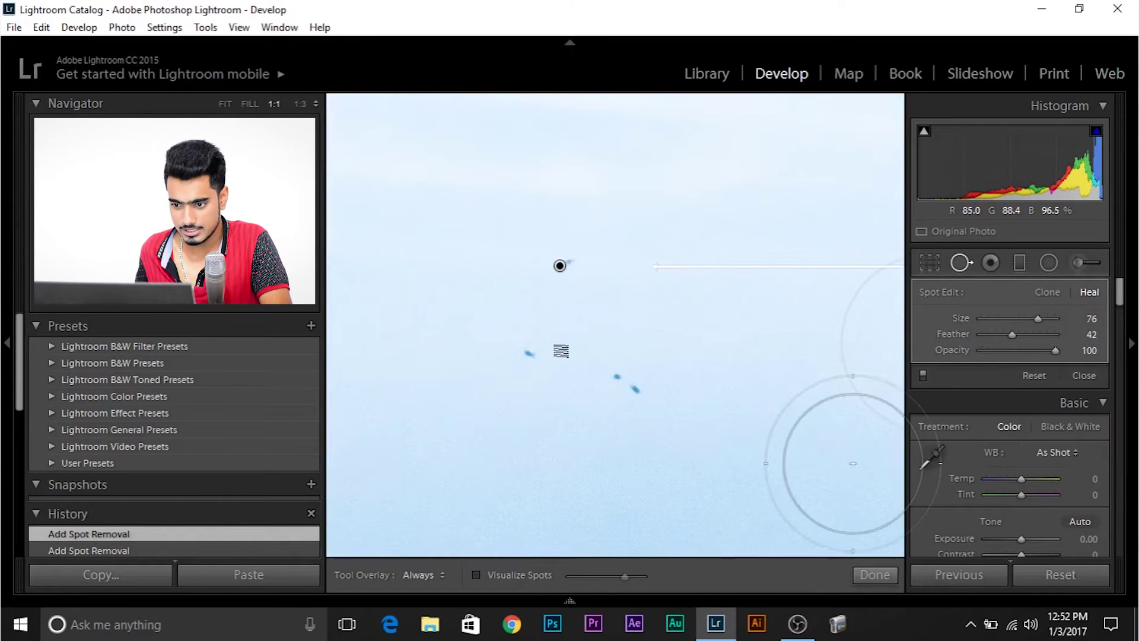
Heal the remaining small sky specks at brush Size 51, then close Spot Removal
alt+right_click(542, 373)
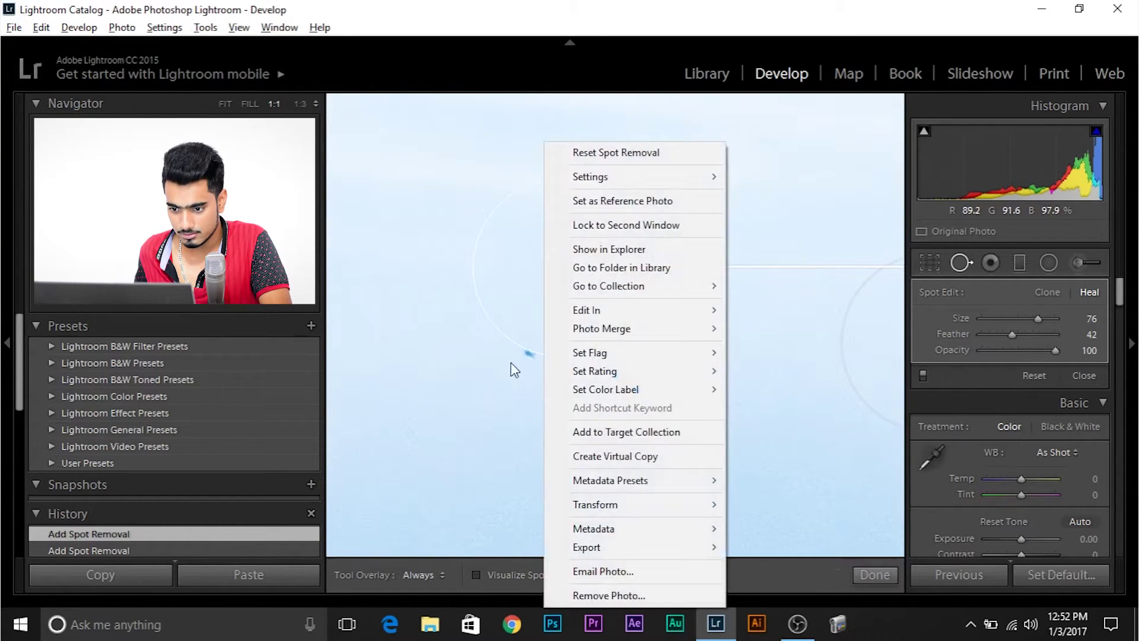
click(514, 369)
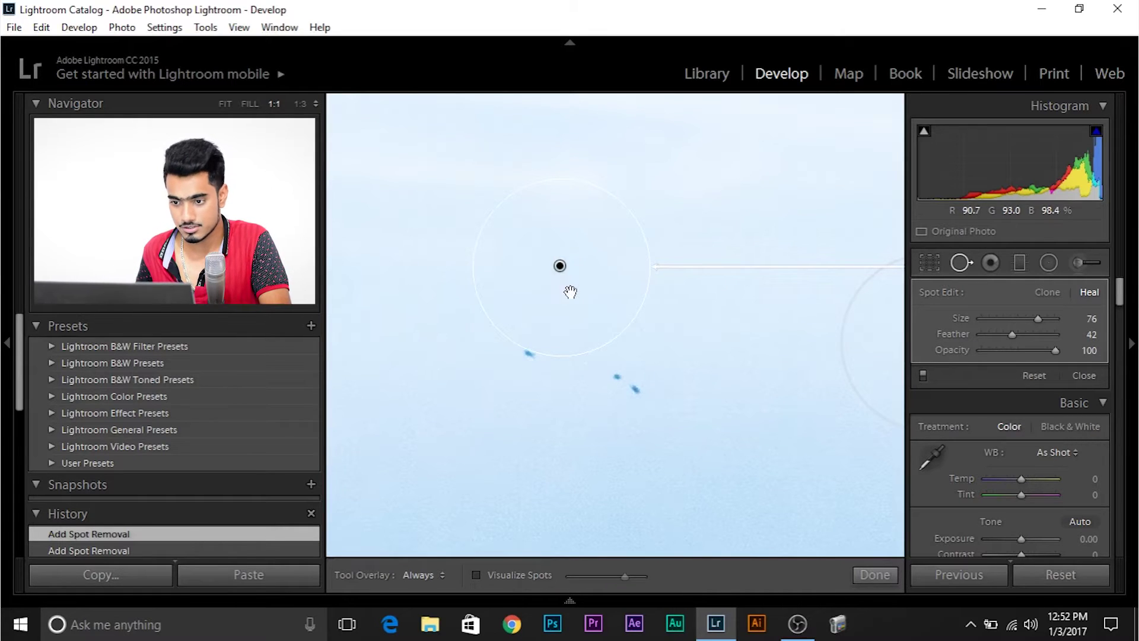
right_click(617, 397)
click(608, 404)
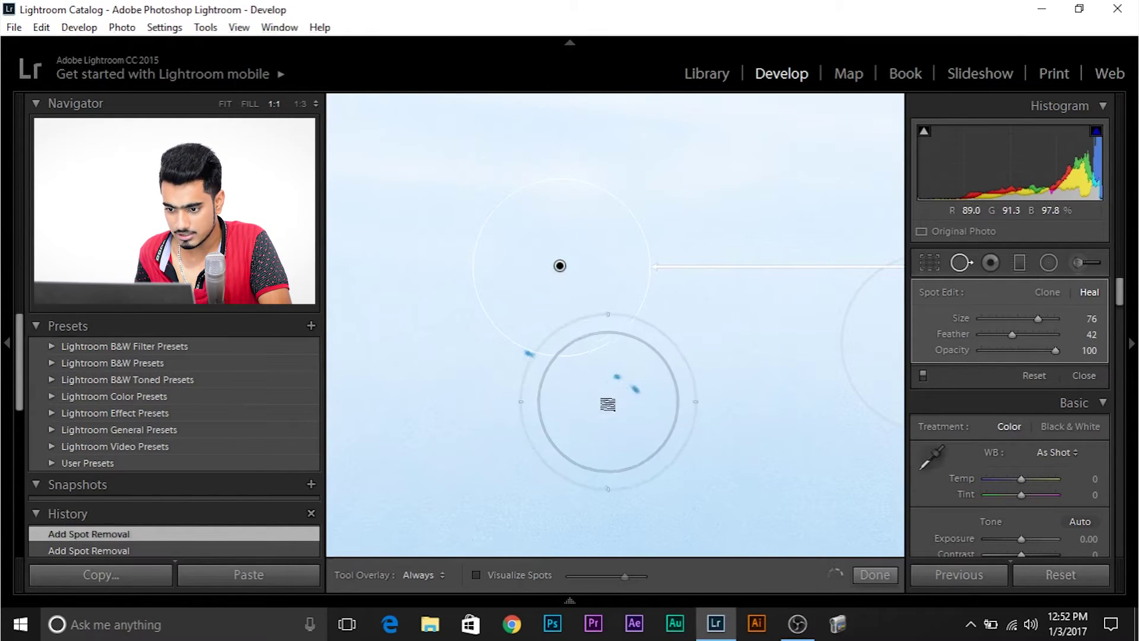
scroll(608, 404, down, 10)
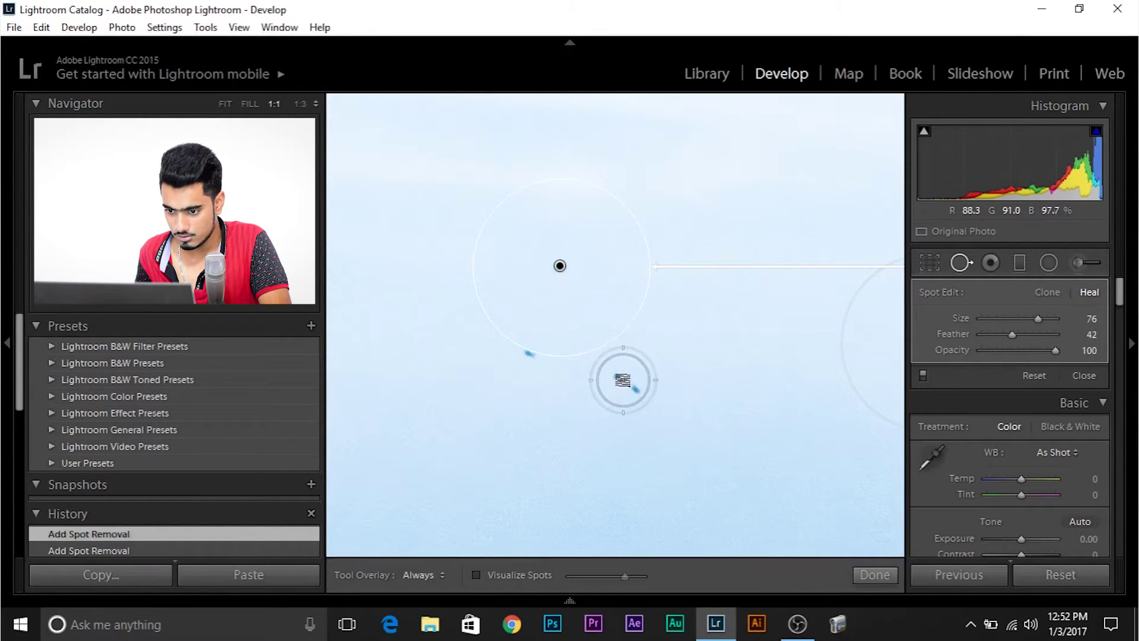
click(623, 381)
drag(633, 392, 527, 356)
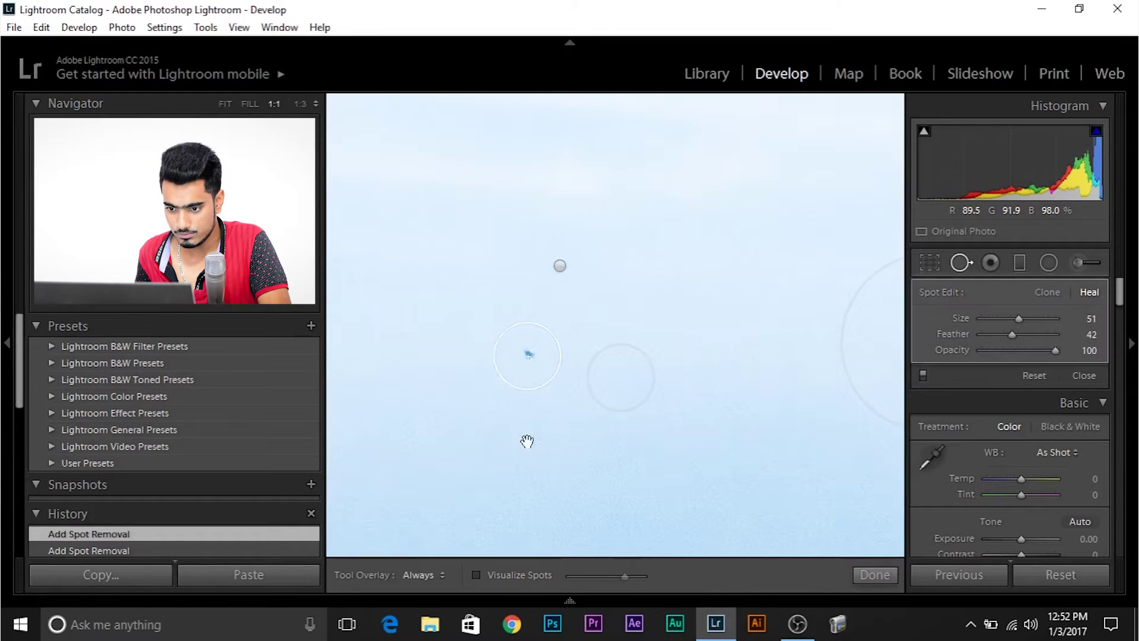
click(560, 265)
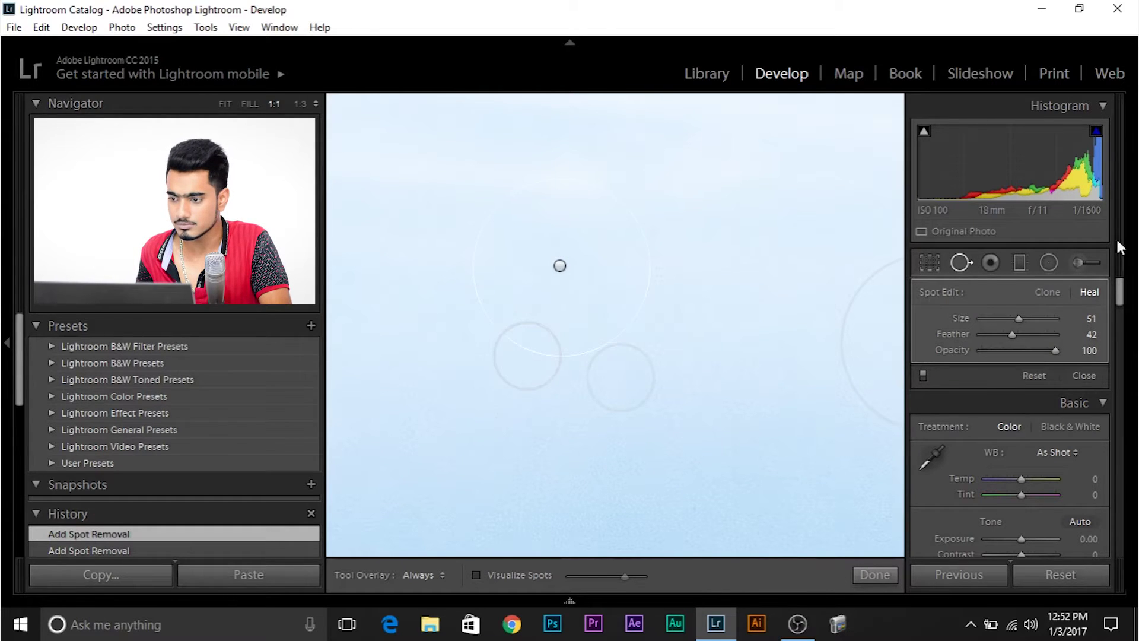
click(966, 262)
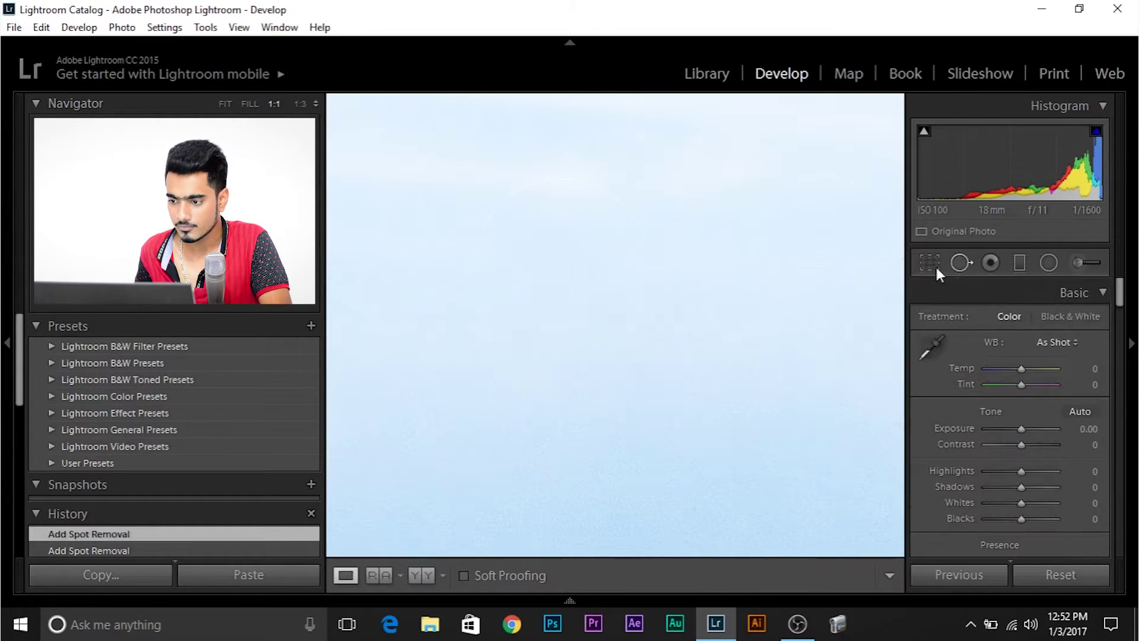
Zoom 1:1 on the white building, enable Spot Removal, and paint a heal over the blue dot above it
click(614, 283)
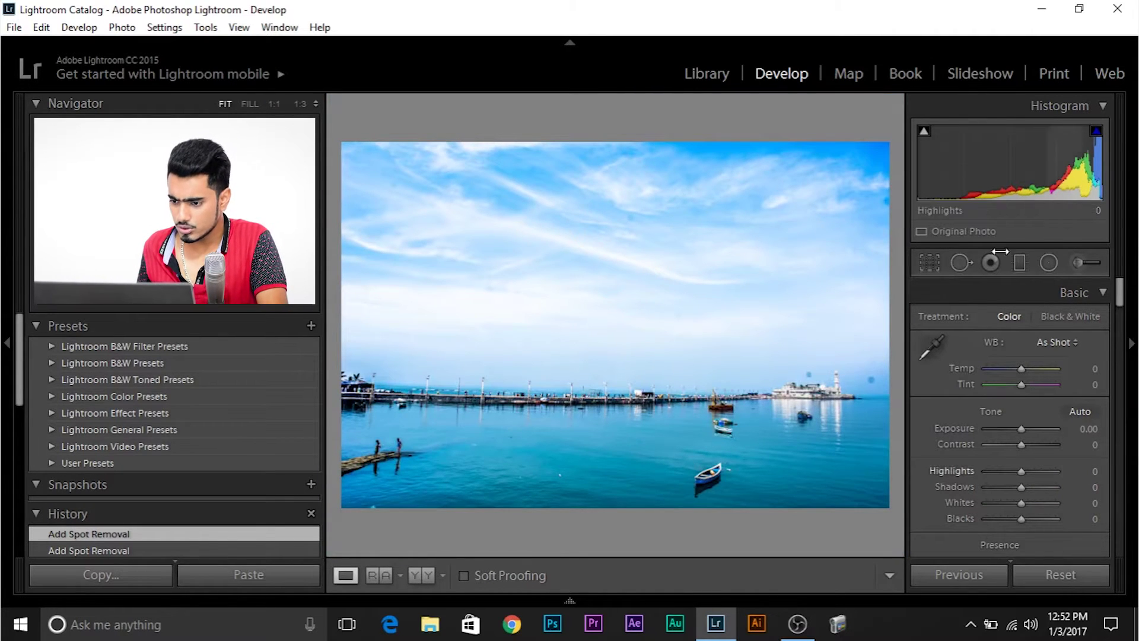
click(809, 383)
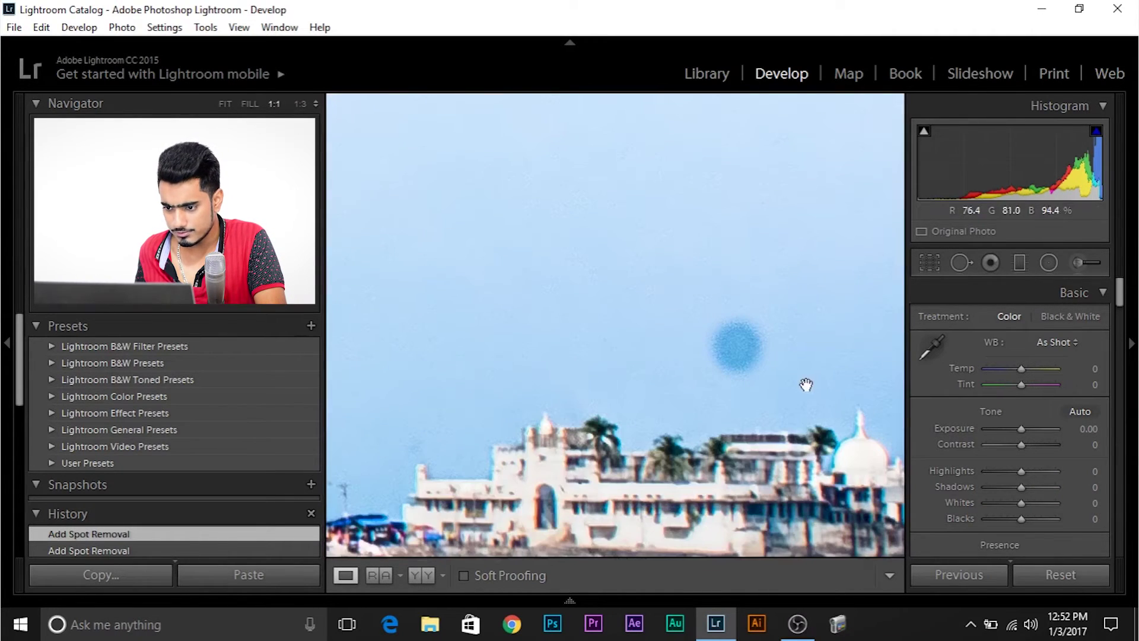
click(961, 262)
mouse_move(729, 336)
mouse_down()
mouse_move(767, 346)
mouse_move(808, 381)
mouse_up()
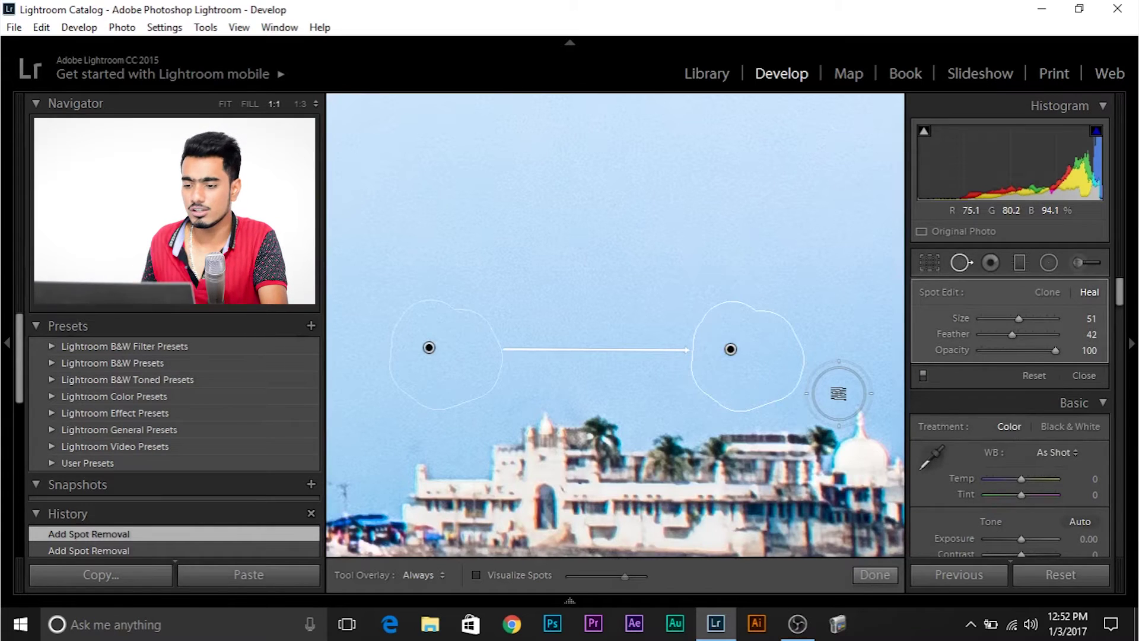
Heal the blue dot beside the lighthouse, pan over the boats, then zoom back out
drag(828, 432, 512, 272)
drag(744, 276, 590, 361)
mouse_move(692, 257)
mouse_down()
mouse_move(678, 294)
mouse_move(699, 268)
mouse_move(665, 271)
mouse_move(704, 266)
mouse_up()
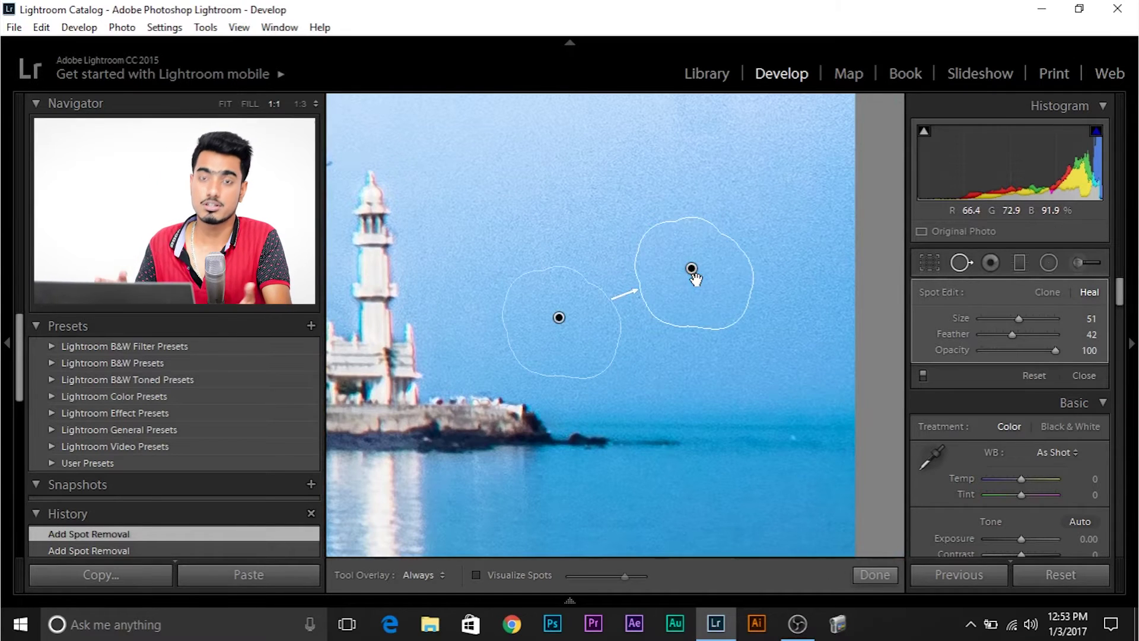
drag(466, 342, 422, 225)
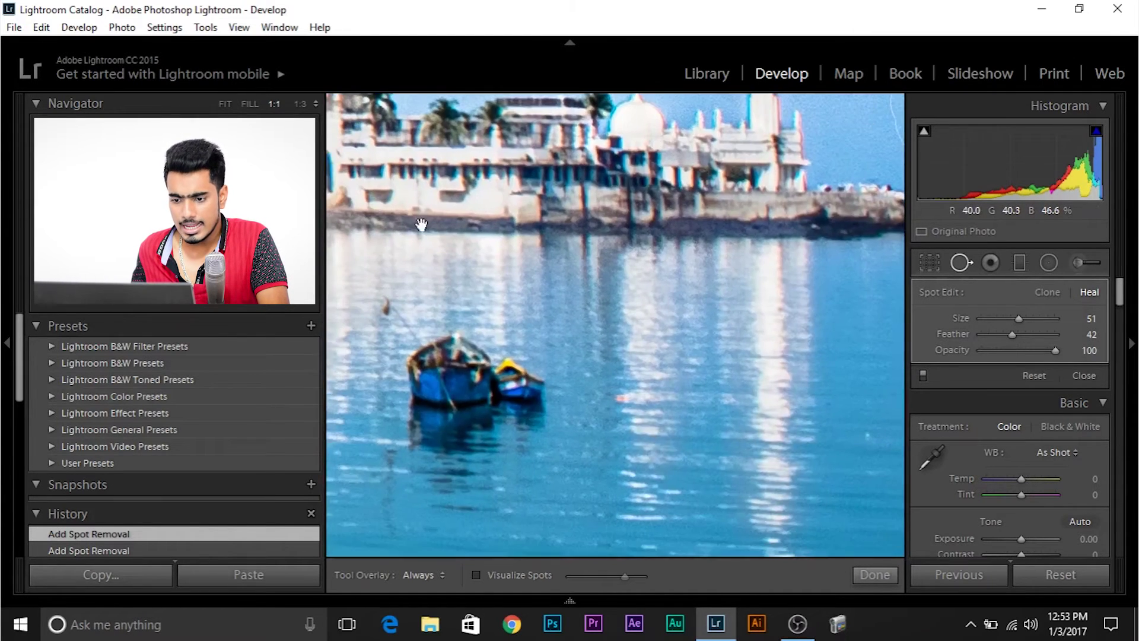
drag(332, 243, 574, 307)
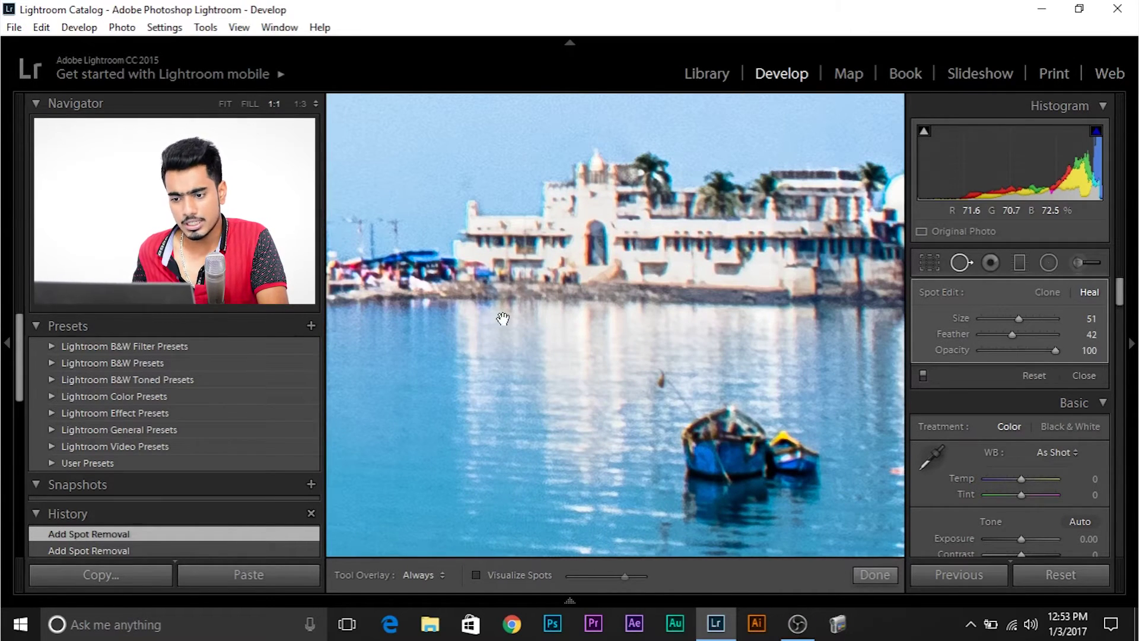
click(526, 302)
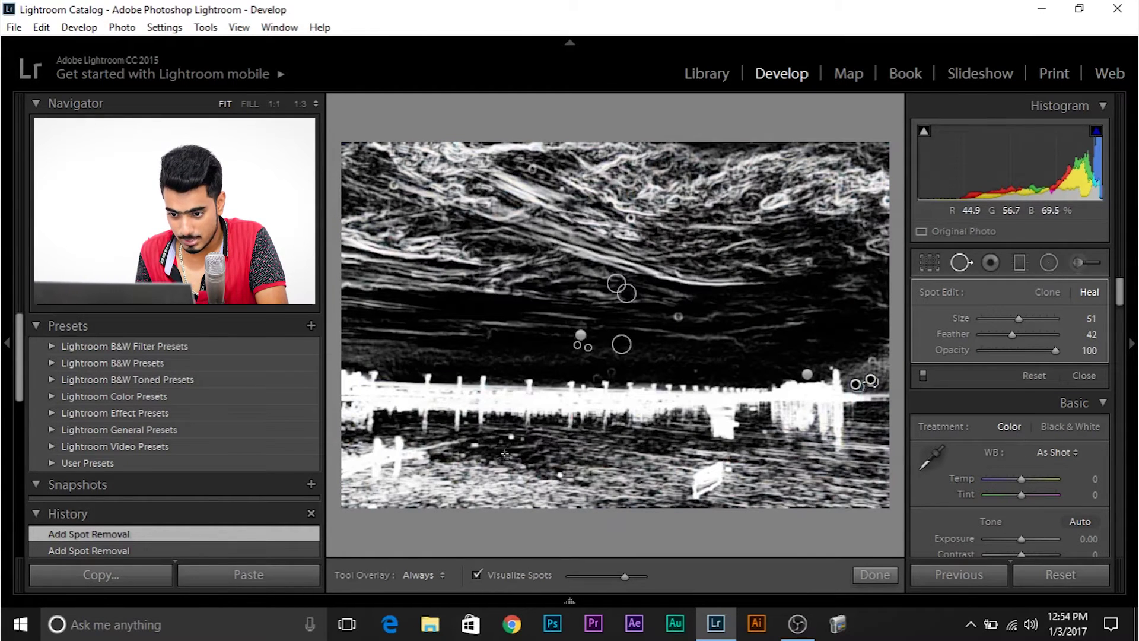
Turn Visualize Spots off after checking the whole photo for leftover spots
click(476, 574)
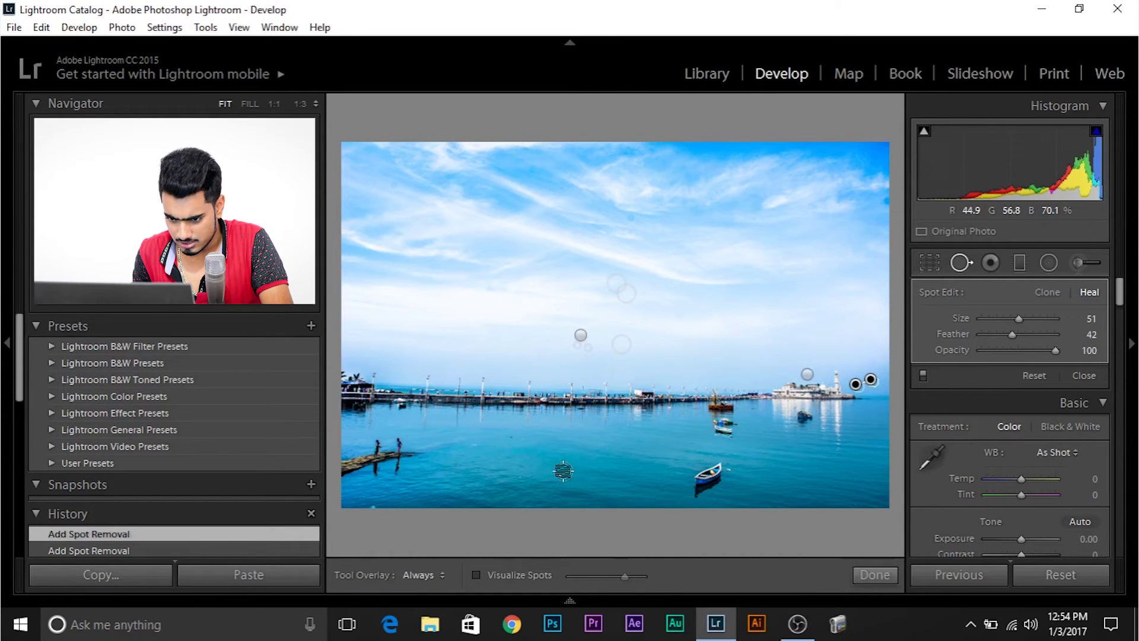
Turn Visualize Spots on, enlarge the brush to Size 76, and heal a speck in the water near the pier
click(496, 577)
scroll(557, 487, up, 5)
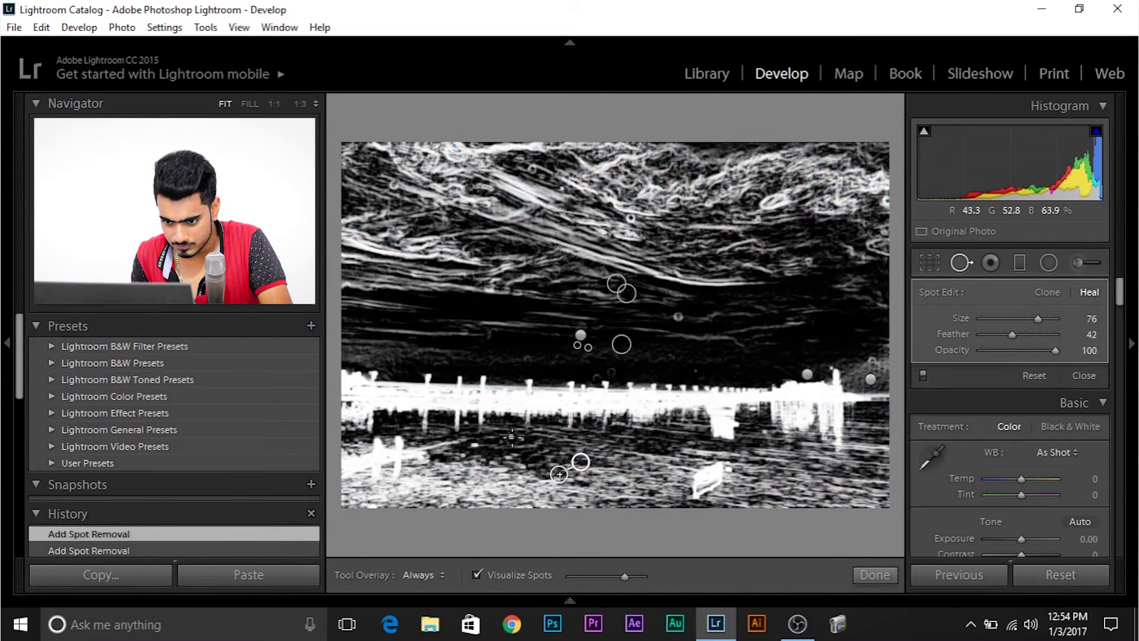
drag(519, 443, 462, 453)
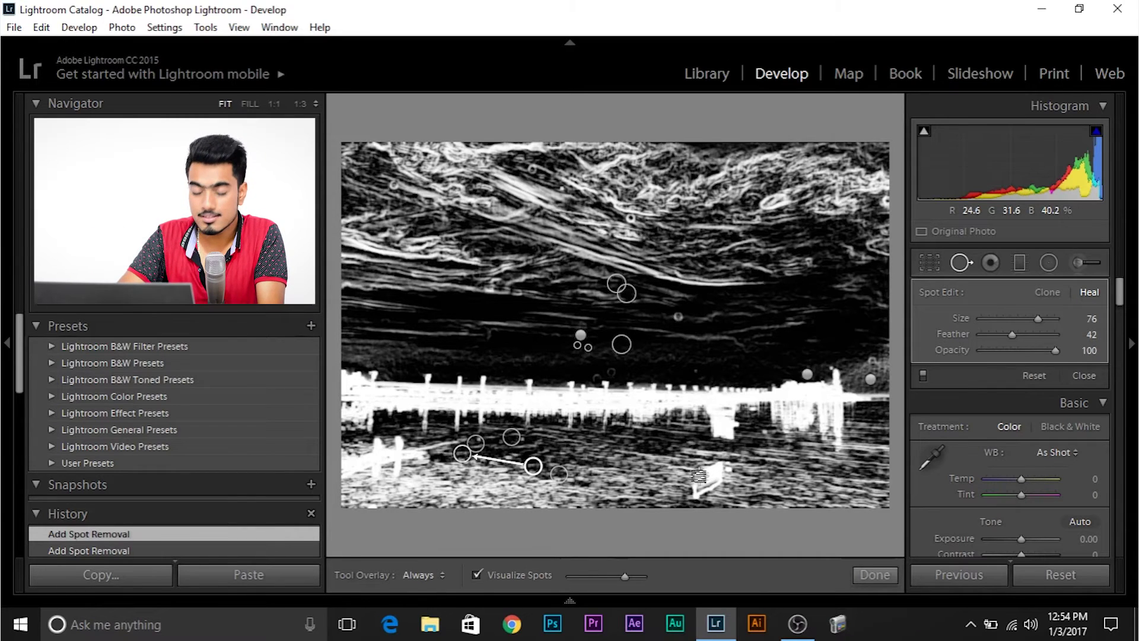
mouse_move(797, 624)
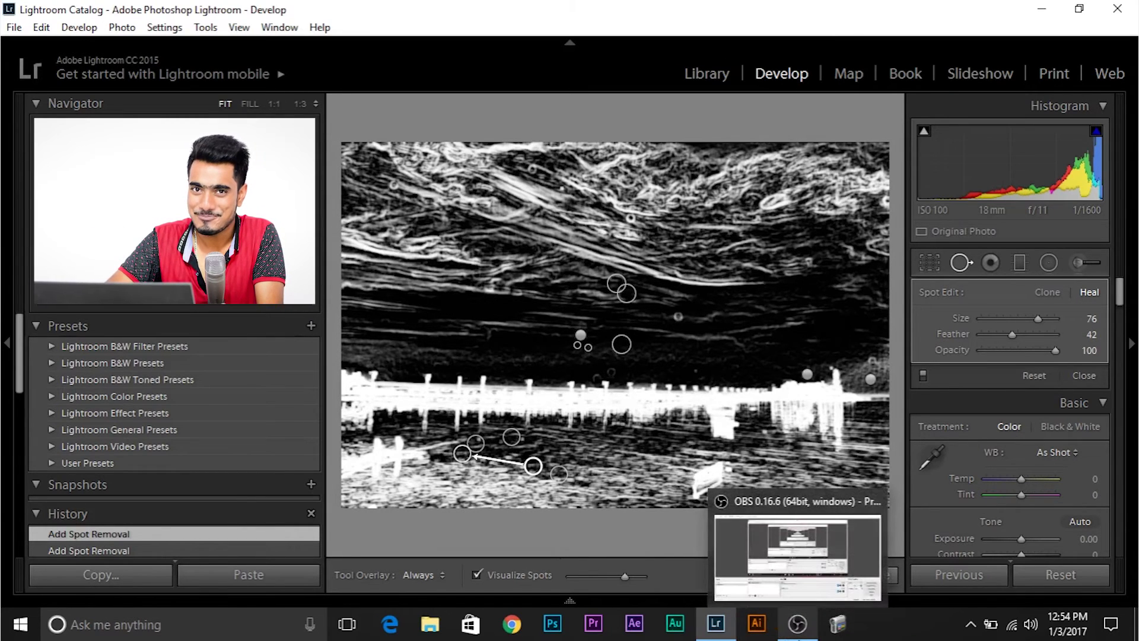